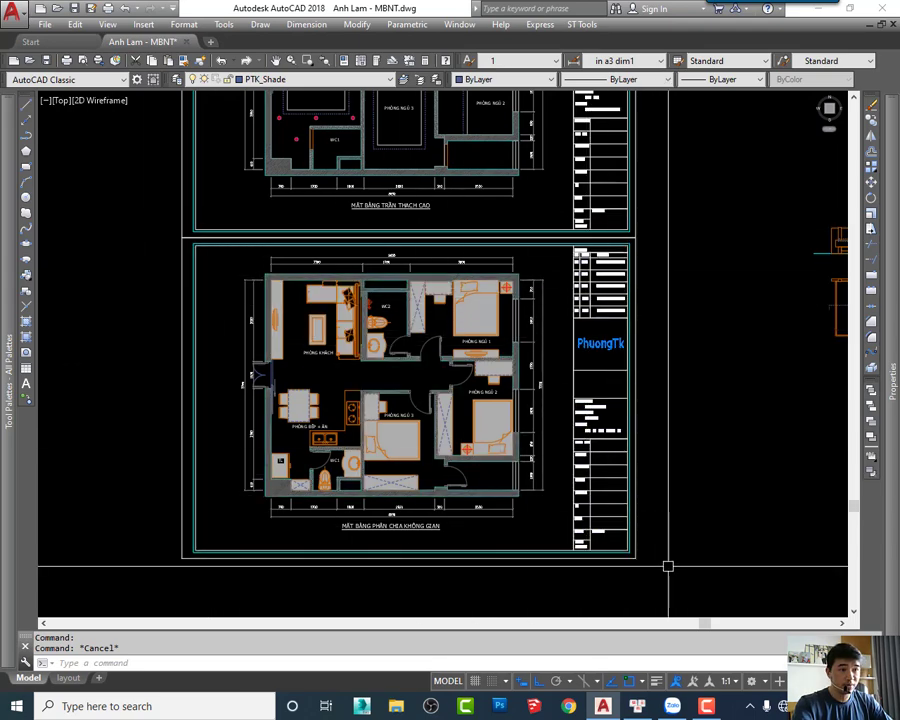
# Zoom in on bedroom 2 (PHÒNG NGỦ 2) in the MBNT.dwg floor plan
pyautogui.scroll(5, 487, 460)
# Start a MOVE on an object in bedroom 2, selecting it and picking its base point
pyautogui.moveTo(410, 425); pyautogui.dragTo(546, 444, button='middle')
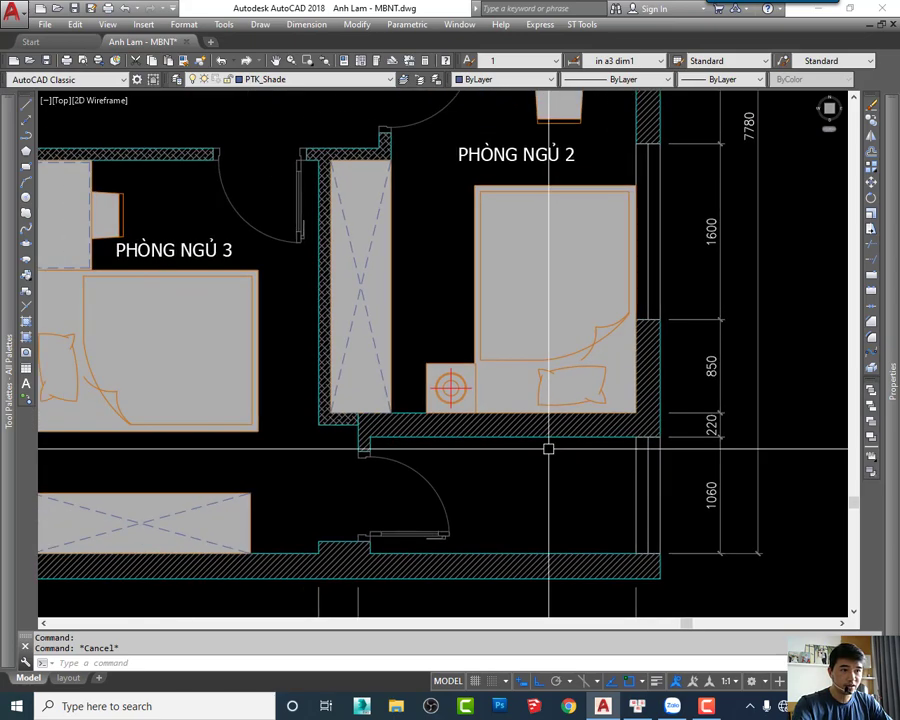
pyautogui.write('m')
pyautogui.press('Return')
pyautogui.click(450, 385)
pyautogui.press('Return')
pyautogui.click(536, 478)
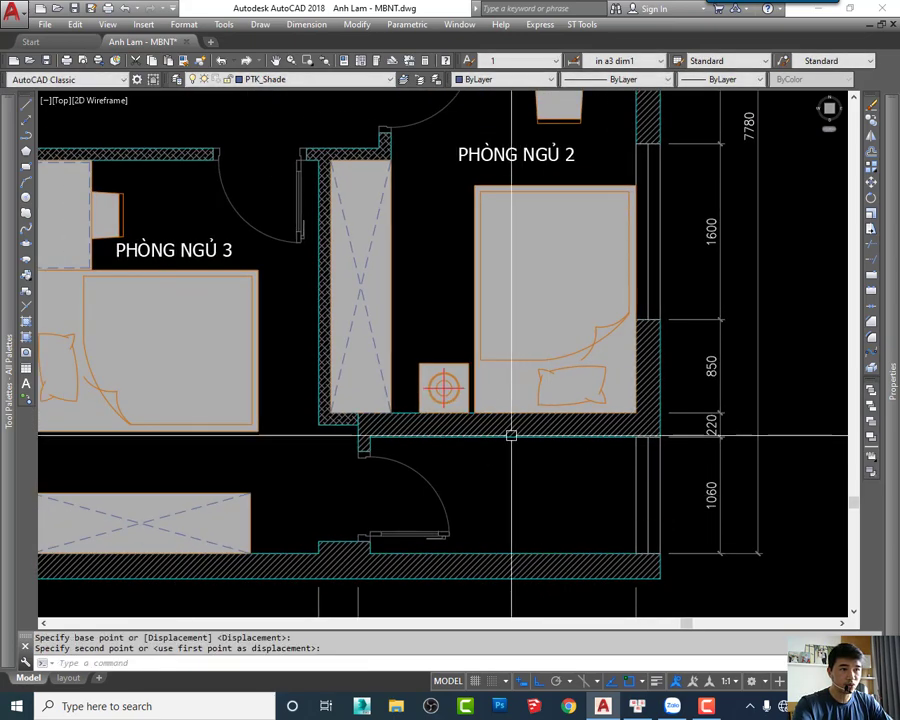
# Zoom out and pan over to the WC2 and bedroom 1 (PHÒNG NGỦ 1) area
pyautogui.scroll(-4, 537, 395)
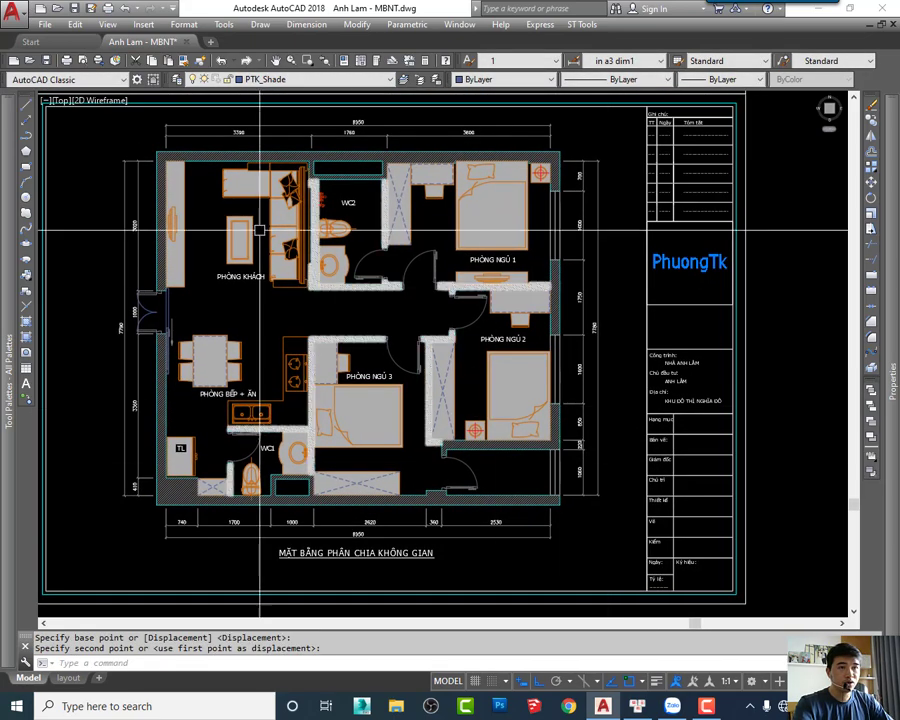
pyautogui.scroll(-2, 424, 296)
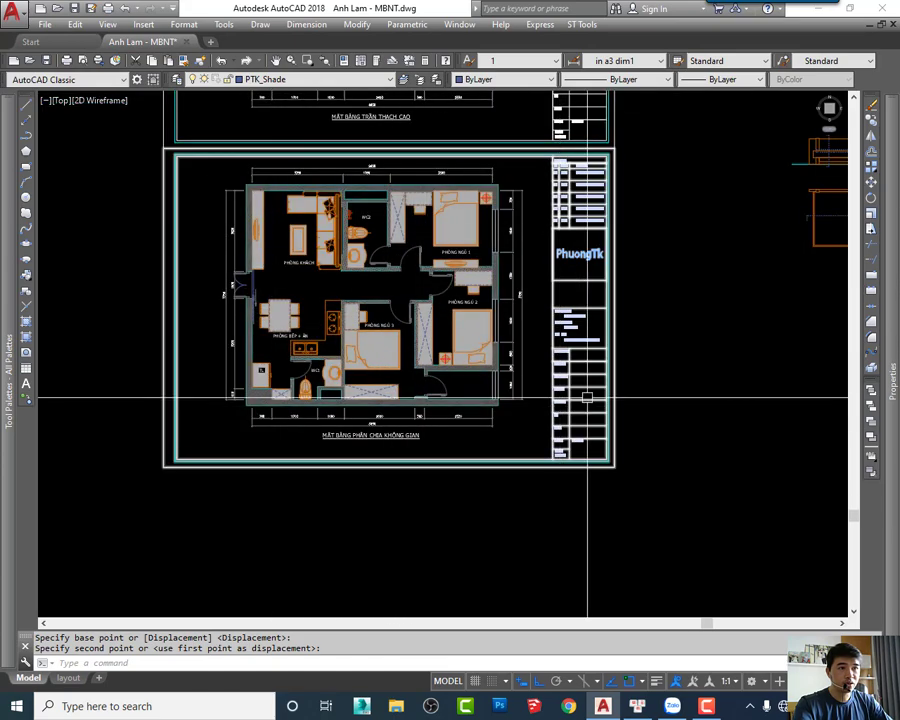
pyautogui.scroll(3, 284, 244)
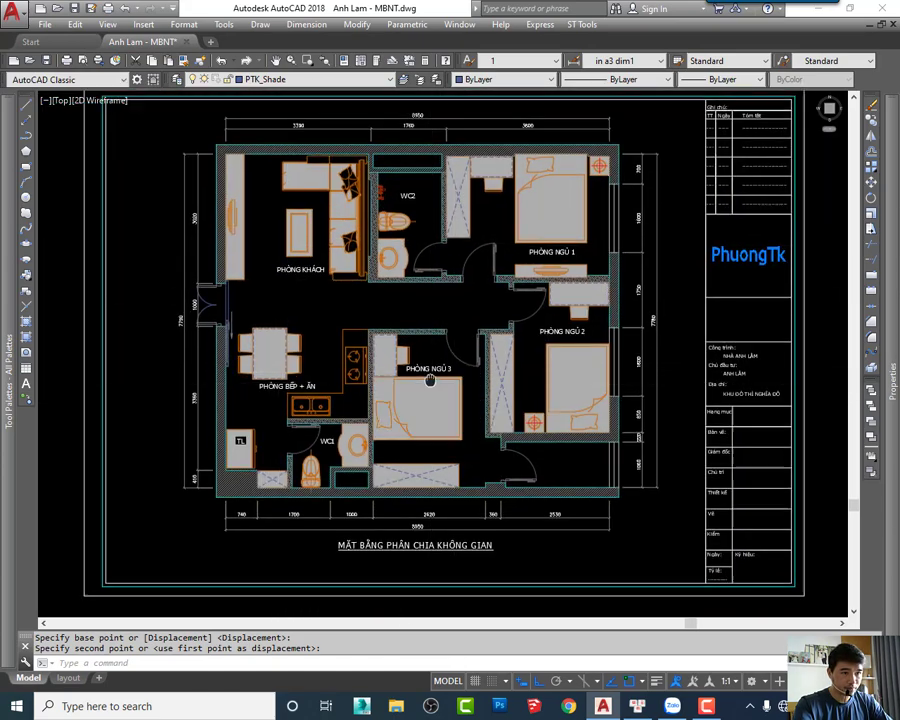
pyautogui.moveTo(463, 375)
pyautogui.mouseDown(button='middle')
pyautogui.moveTo(399, 307)
pyautogui.moveTo(426, 454)
pyautogui.mouseUp(button='middle')
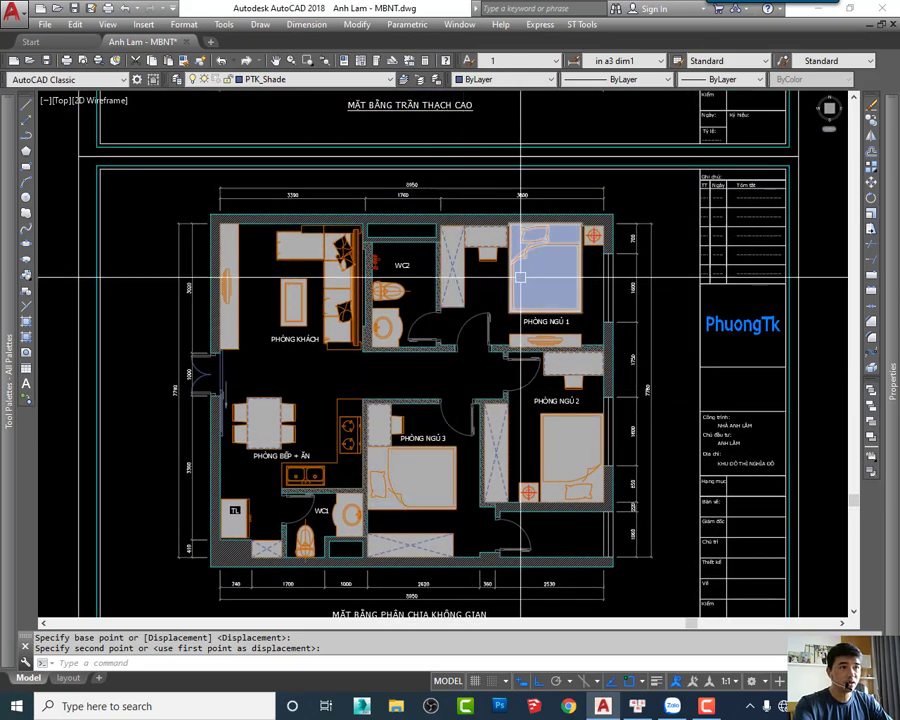
pyautogui.scroll(4, 472, 243)
pyautogui.moveTo(472, 245)
pyautogui.mouseDown(button='middle')
pyautogui.moveTo(460, 335)
pyautogui.moveTo(585, 282)
pyautogui.moveTo(680, 284)
pyautogui.moveTo(290, 230)
pyautogui.moveTo(399, 332)
pyautogui.mouseUp(button='middle')
pyautogui.scroll(-2, 680, 284)
# Finish the pending move by picking the destination point near WC2
pyautogui.scroll(3, 341, 243)
pyautogui.click(341, 243)
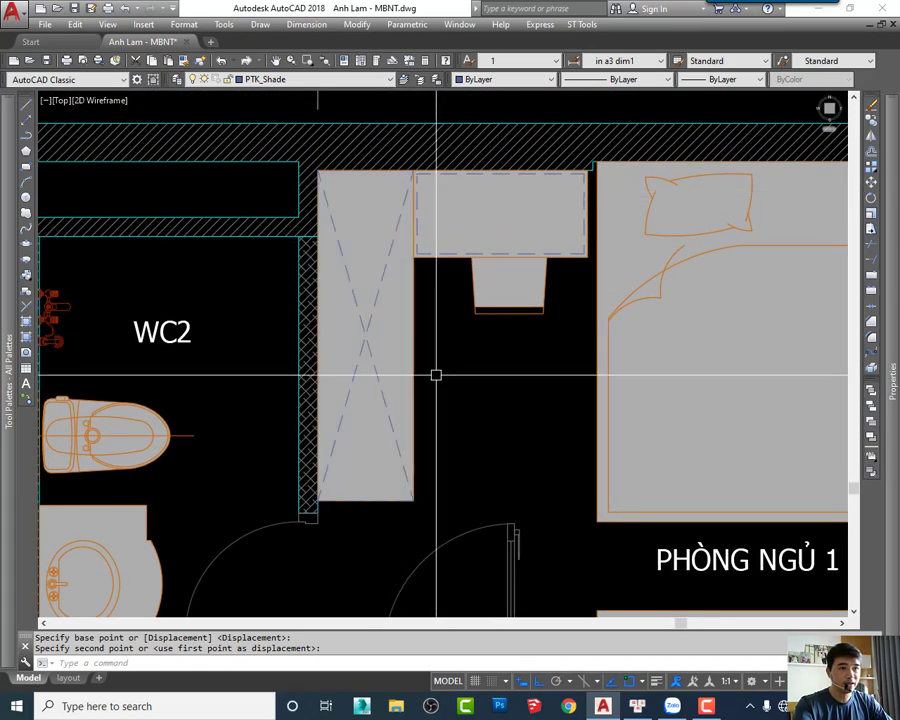
pyautogui.moveTo(436, 375); pyautogui.dragTo(424, 332, button='middle')
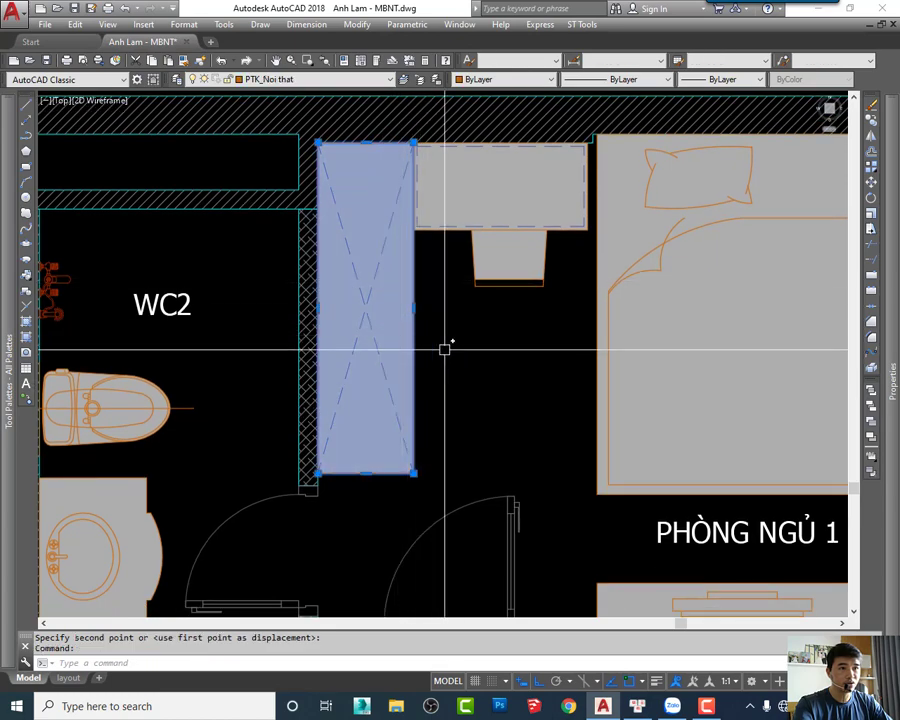
pyautogui.press('Escape')
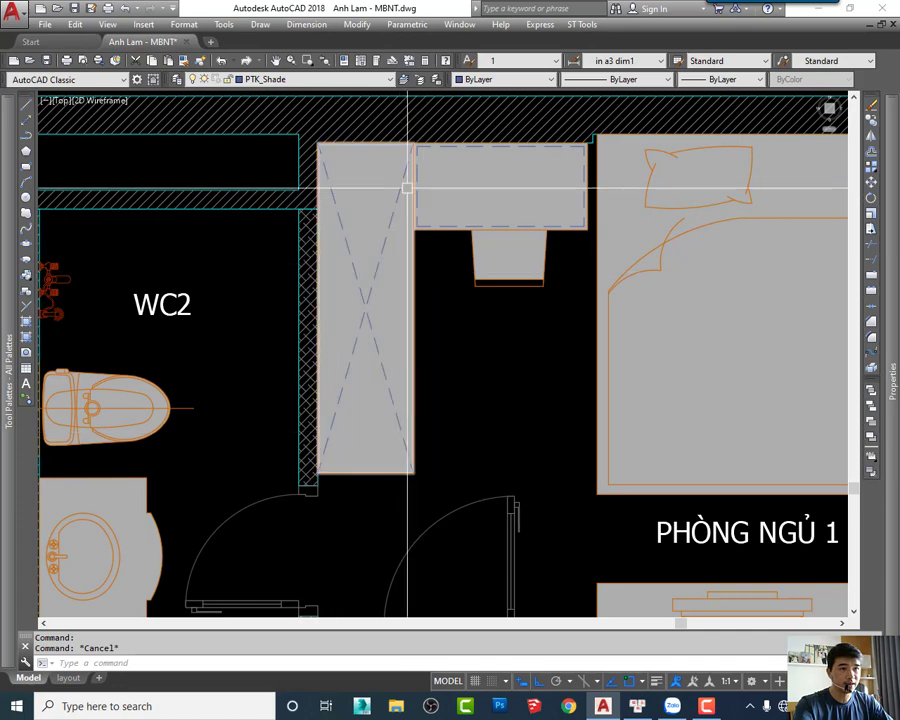
# Select the dashed wardrobe beside WC2 to check its HIDDENX2 linetype
pyautogui.scroll(-3, 403, 401)
pyautogui.moveTo(456, 464)
pyautogui.mouseDown(button='middle')
pyautogui.moveTo(330, 305)
pyautogui.moveTo(364, 338)
pyautogui.mouseUp(button='middle')
pyautogui.moveTo(323, 255); pyautogui.dragTo(374, 310, button='middle')
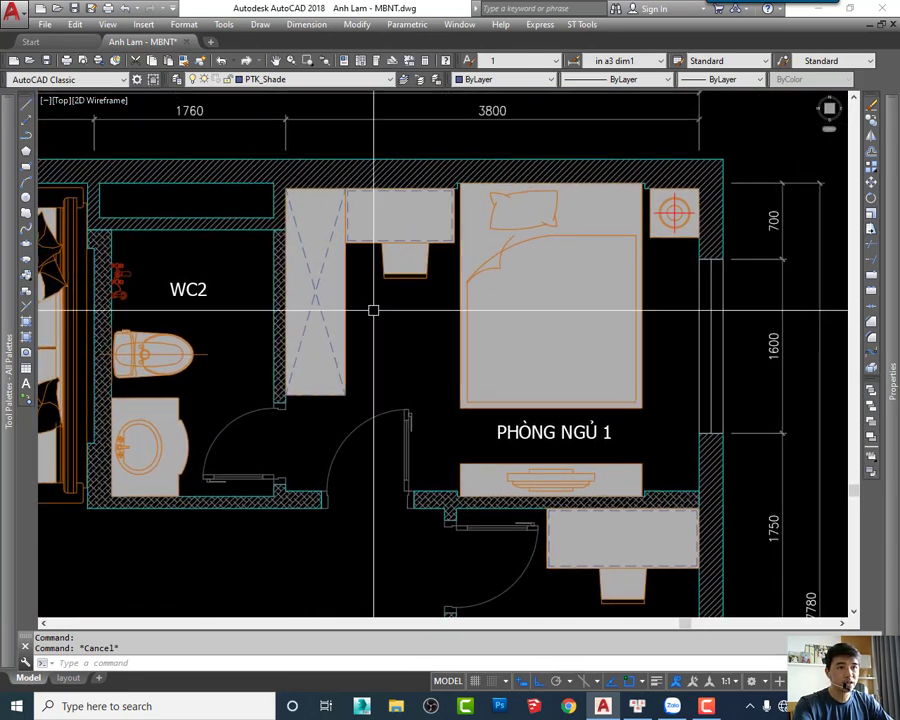
pyautogui.scroll(2, 323, 270)
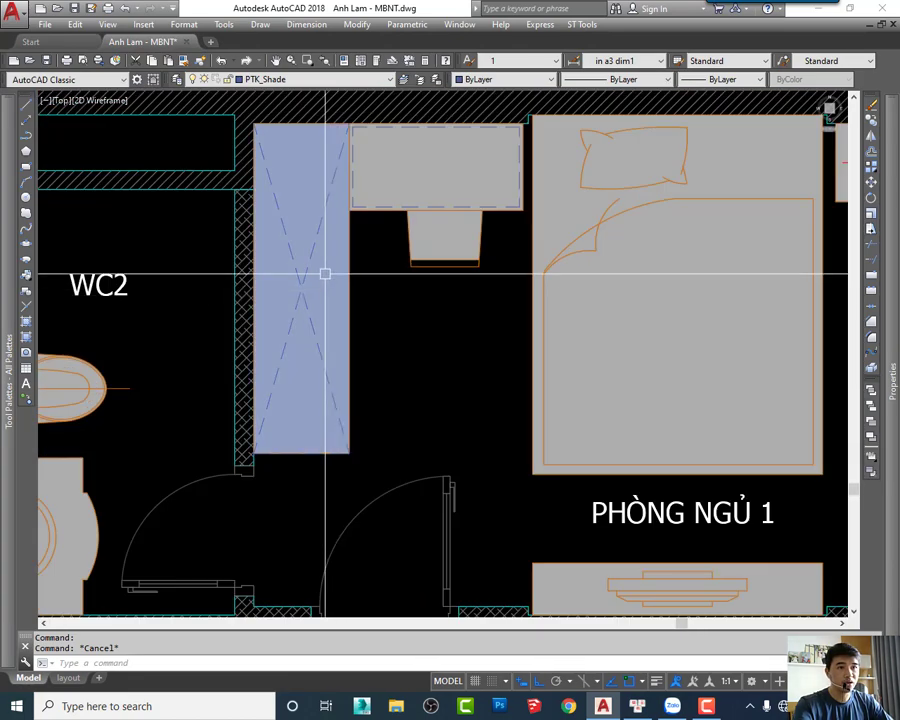
pyautogui.click(288, 327)
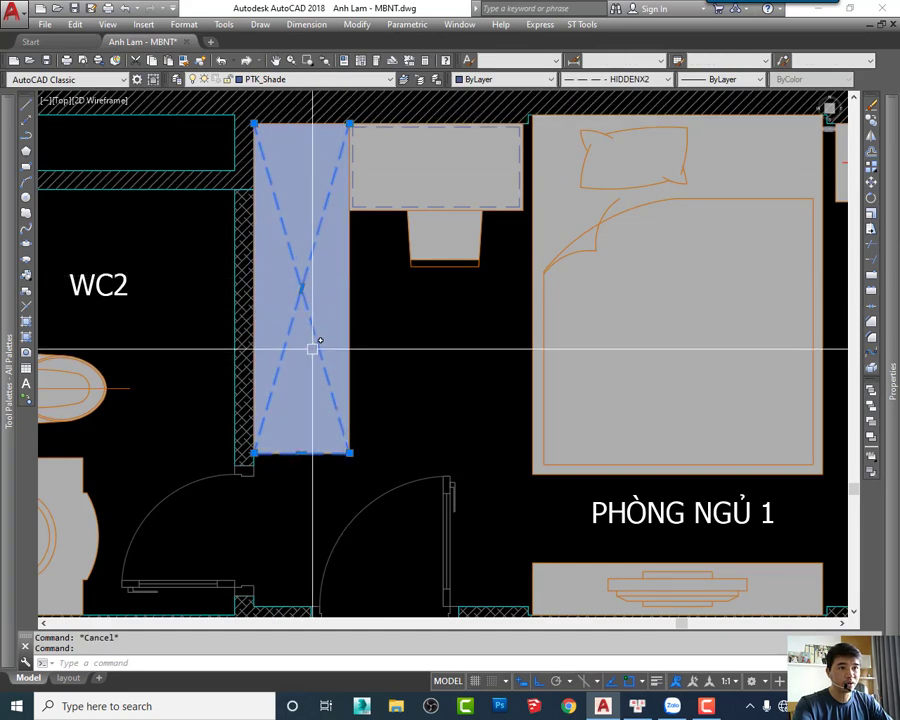
pyautogui.scroll(-4, 340, 377)
pyautogui.press('Escape')
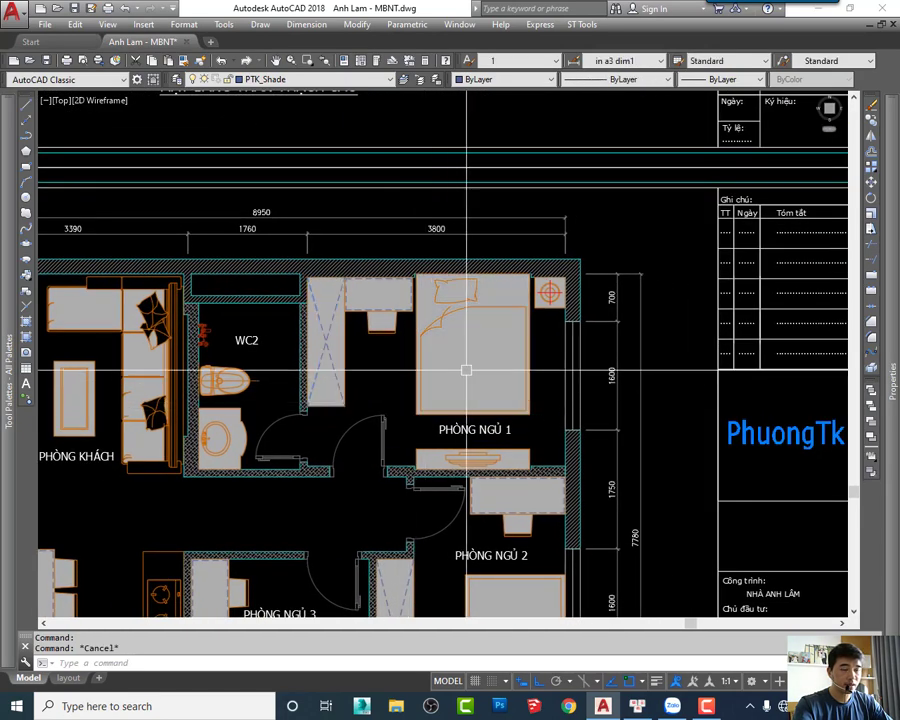
# Pan the view to centre on the double bed in bedroom 1
pyautogui.scroll(4, 445, 340)
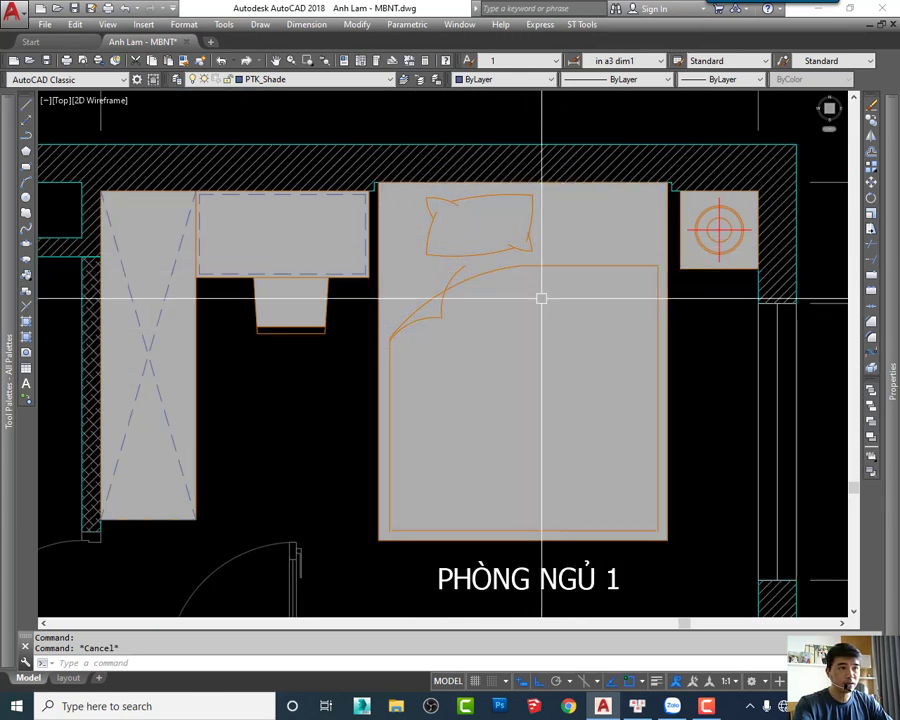
pyautogui.scroll(-2, 494, 259)
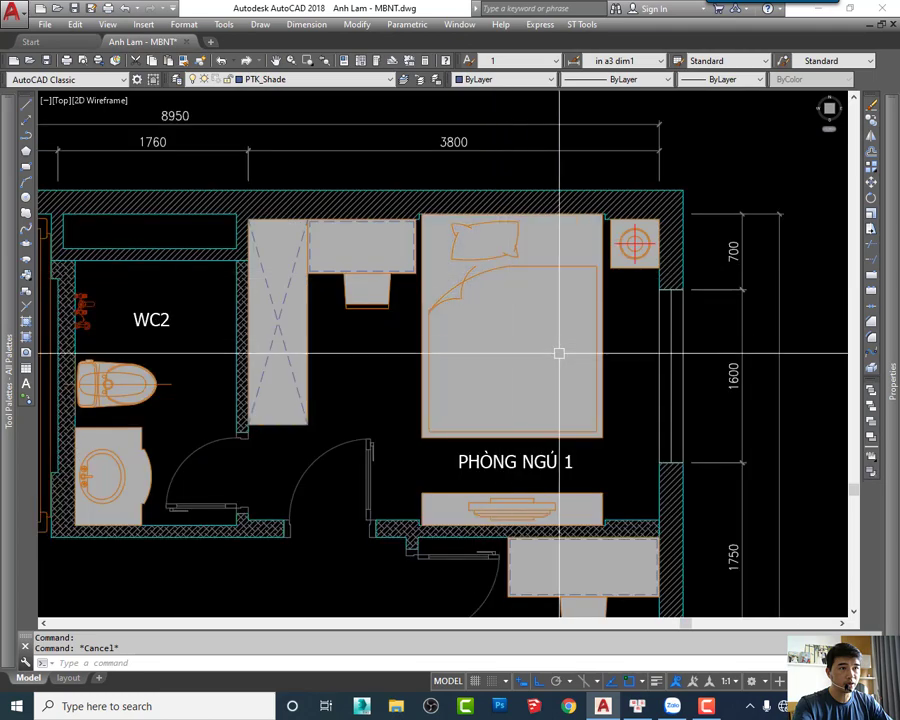
pyautogui.moveTo(558, 354); pyautogui.dragTo(425, 345, button='middle')
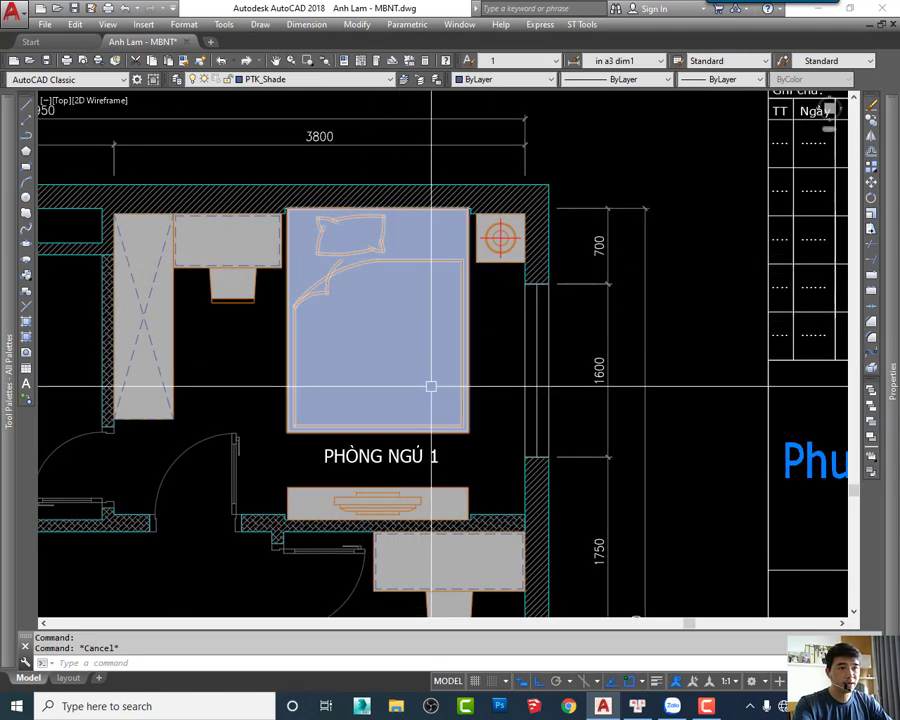
pyautogui.moveTo(430, 382); pyautogui.dragTo(434, 379, button='middle')
# Open the bedroom 1 bed block in the Block Editor and view its pillow area
pyautogui.doubleClick(468, 424)
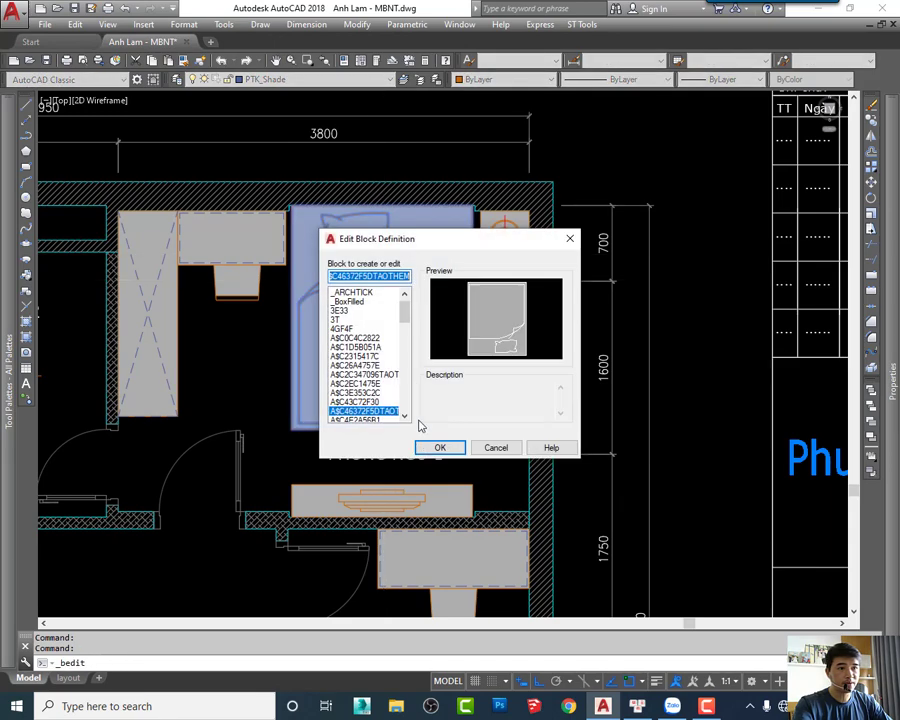
pyautogui.click(432, 442)
pyautogui.click(464, 486)
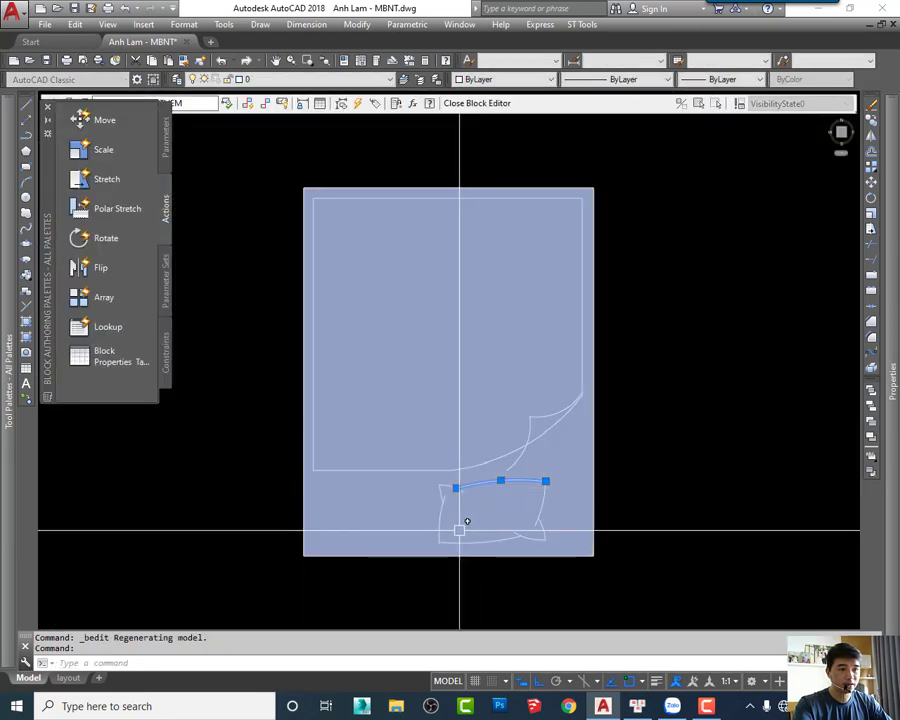
pyautogui.press('Escape')
pyautogui.moveTo(466, 522); pyautogui.dragTo(438, 454, button='middle')
# Move the pillow slightly to the right within the bed block
pyautogui.write('m')
pyautogui.press('Return')
pyautogui.click(385, 516)
pyautogui.click(538, 366)
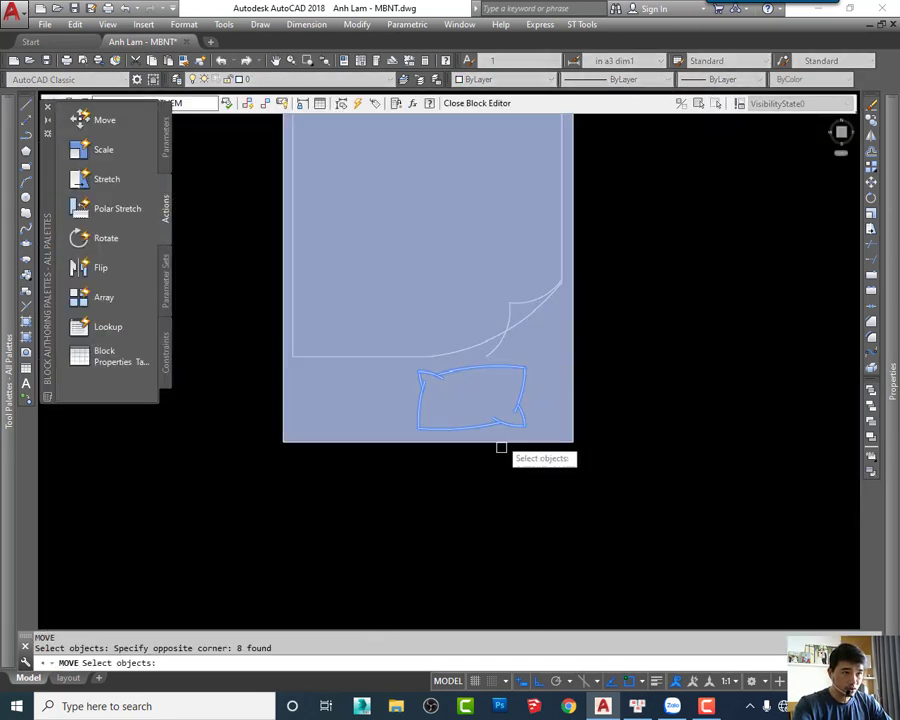
pyautogui.press('Return')
pyautogui.click(463, 500)
pyautogui.click(482, 501)
# Copy the pillow horizontally to the left, giving two side-by-side pillows
pyautogui.write('co')
pyautogui.press('Return')
pyautogui.click(387, 497)
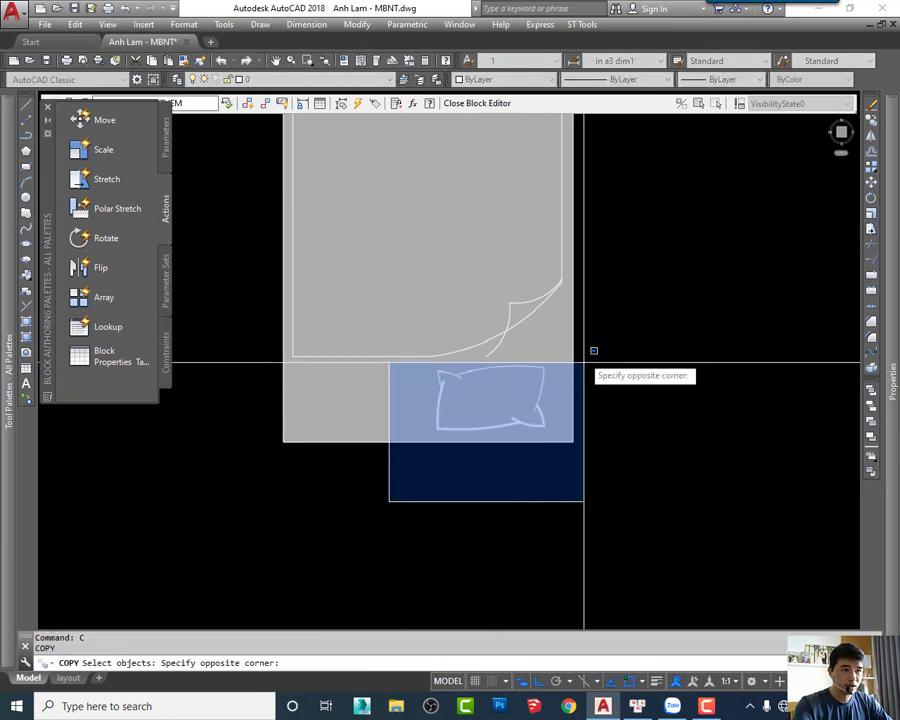
pyautogui.click(572, 361)
pyautogui.press('Return')
pyautogui.click(530, 516)
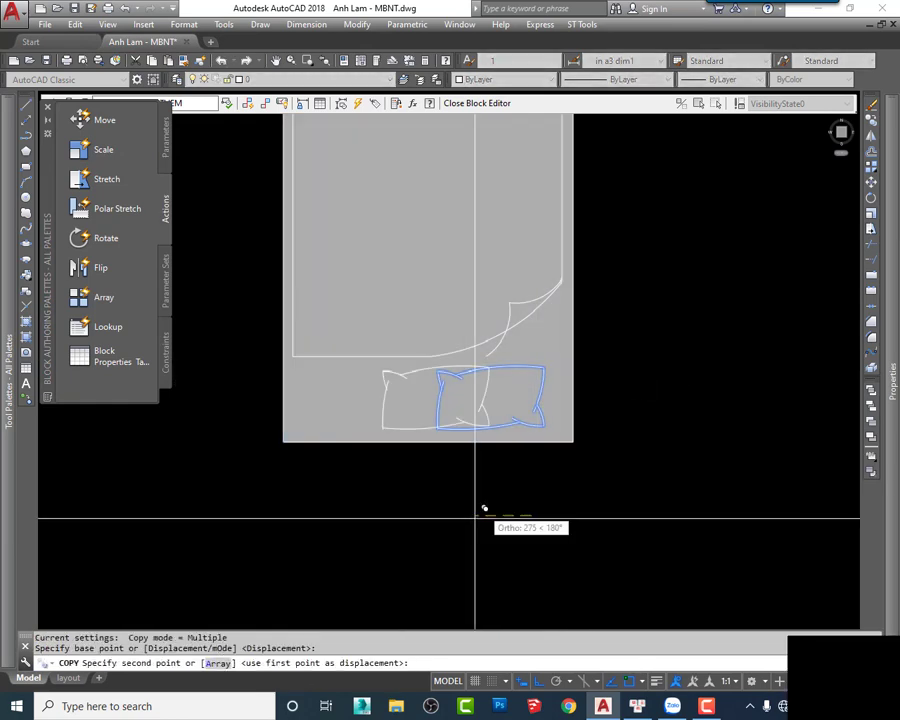
pyautogui.click(403, 518)
pyautogui.press('Escape')
# Put the bed's grey background fill on layer PTK_Hatch and close the Block Editor, saving changes
pyautogui.click(460, 260)
pyautogui.click(403, 231)
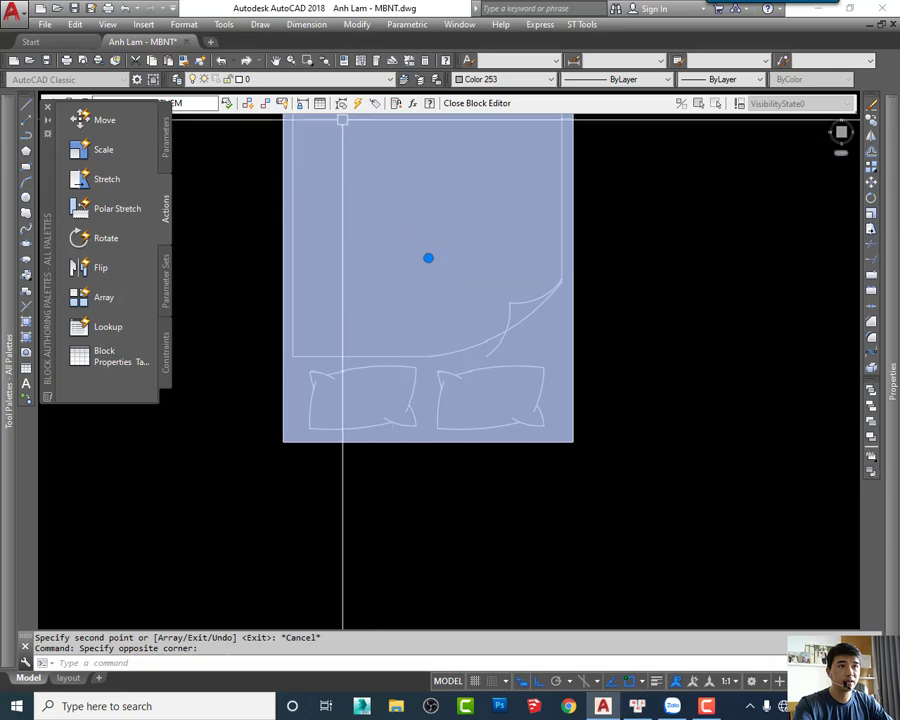
pyautogui.click(337, 82)
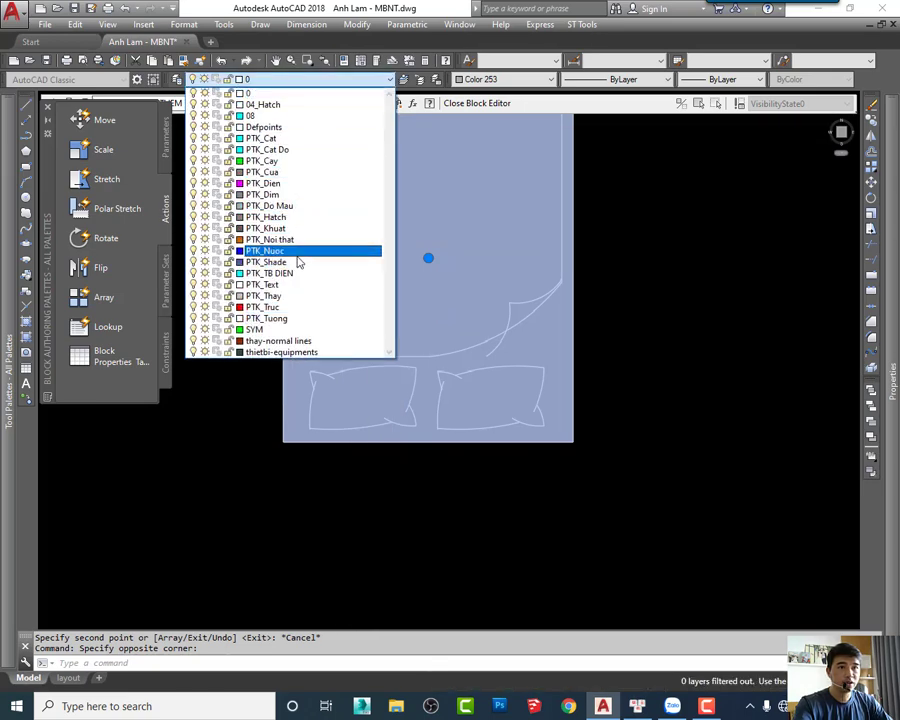
pyautogui.click(297, 224)
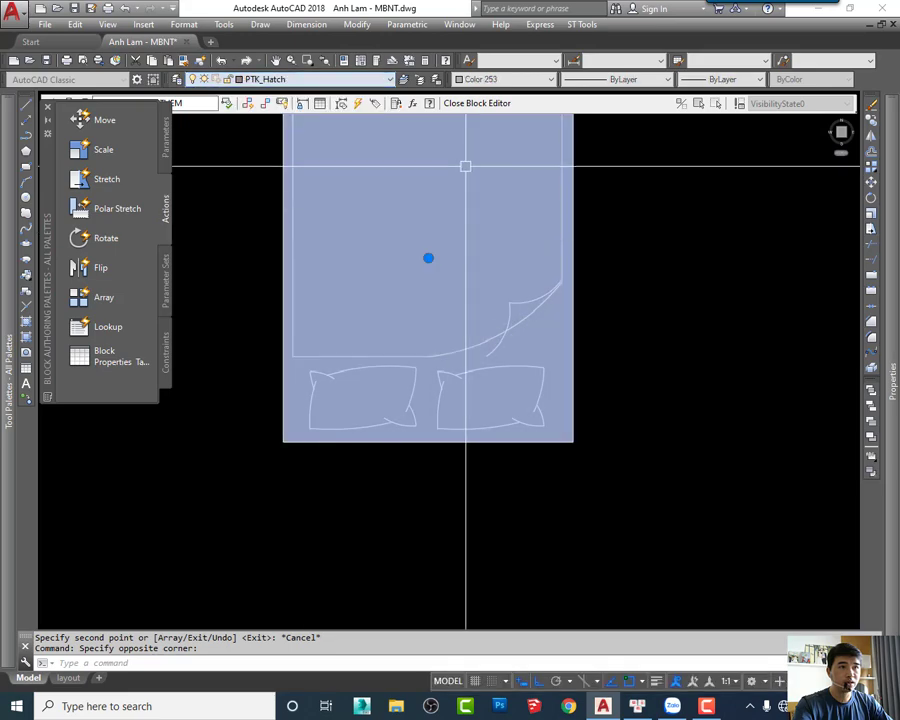
pyautogui.click(466, 103)
pyautogui.click(405, 335)
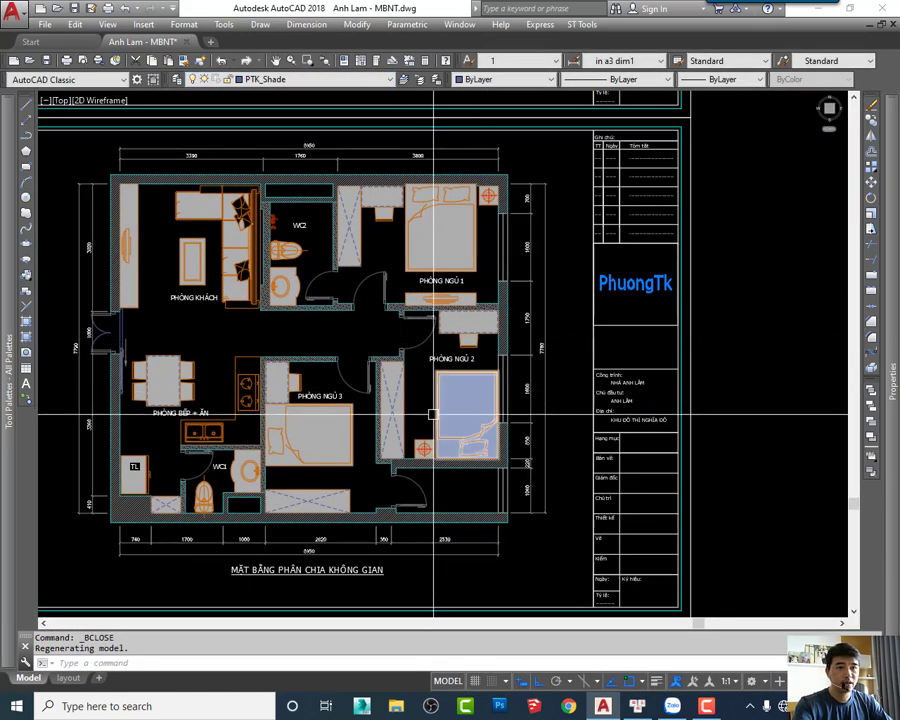
# Turn off the PTK_Noi that furniture layer with LAYOFF by picking a furniture object
pyautogui.moveTo(337, 343)
pyautogui.mouseDown(button='middle')
pyautogui.moveTo(435, 347)
pyautogui.moveTo(418, 350)
pyautogui.mouseUp(button='middle')
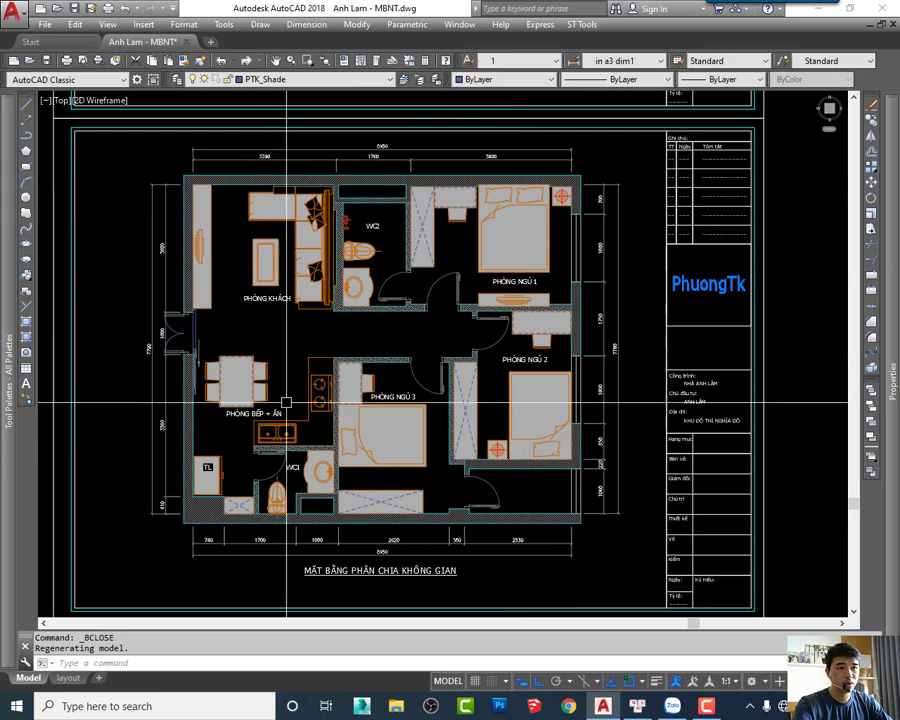
pyautogui.moveTo(501, 291); pyautogui.dragTo(489, 331, button='middle')
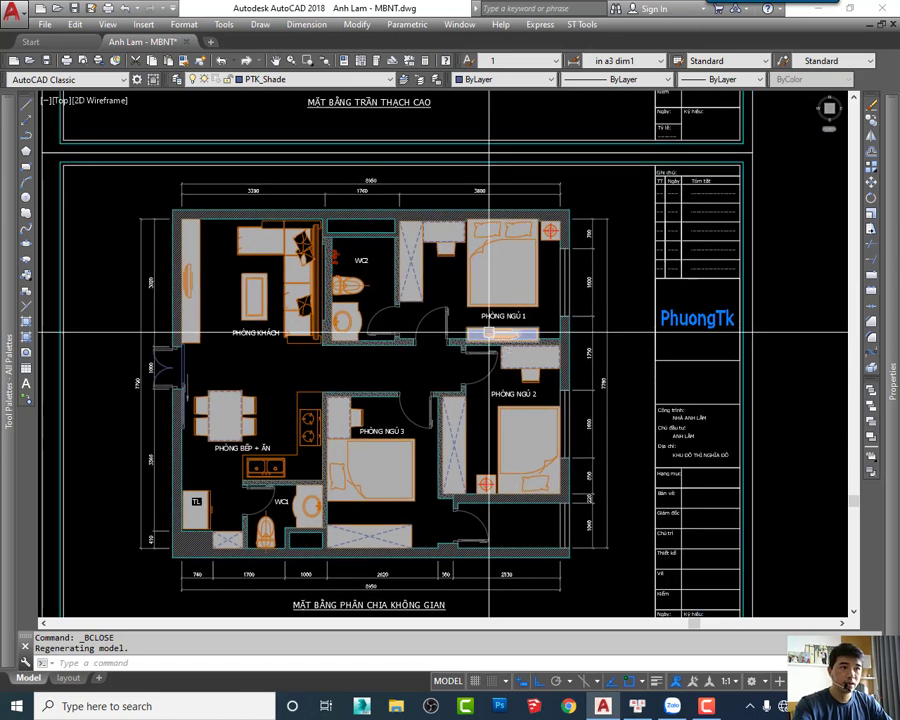
pyautogui.write('layoff')
pyautogui.press('Return')
pyautogui.click(470, 296)
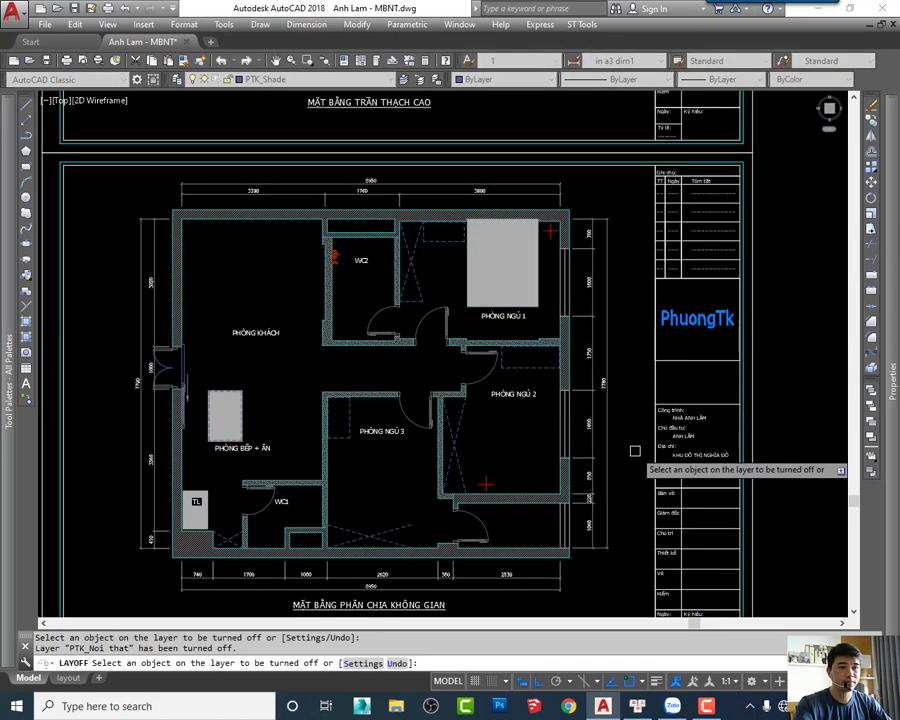
pyautogui.press('Escape')
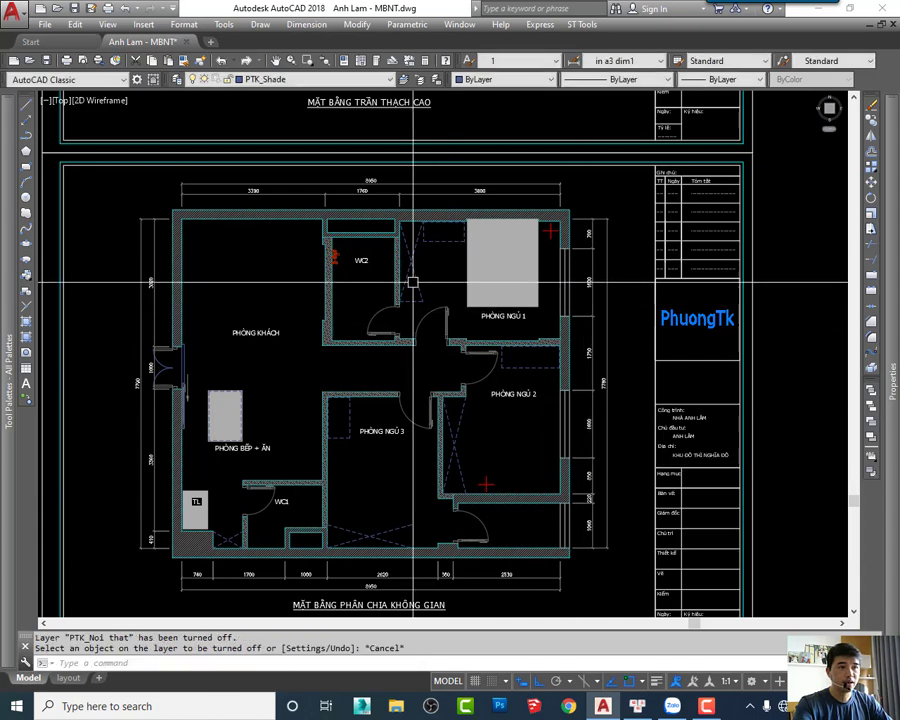
# Select the wardrobe's dashed X lines, then clear the selection
pyautogui.scroll(4, 420, 230)
pyautogui.click(416, 228)
pyautogui.click(421, 244)
pyautogui.scroll(-3, 452, 270)
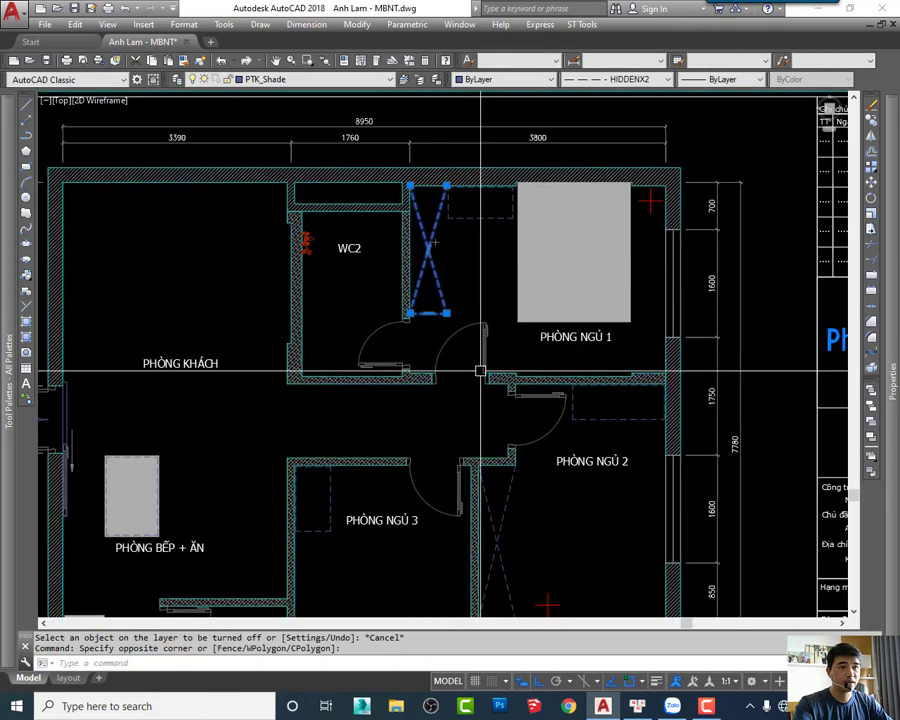
pyautogui.moveTo(478, 372); pyautogui.dragTo(476, 283, button='middle')
pyautogui.press('Escape')
# Select the grey box in Phòng Ngủ 1 to read its layer
pyautogui.scroll(-3, 314, 380)
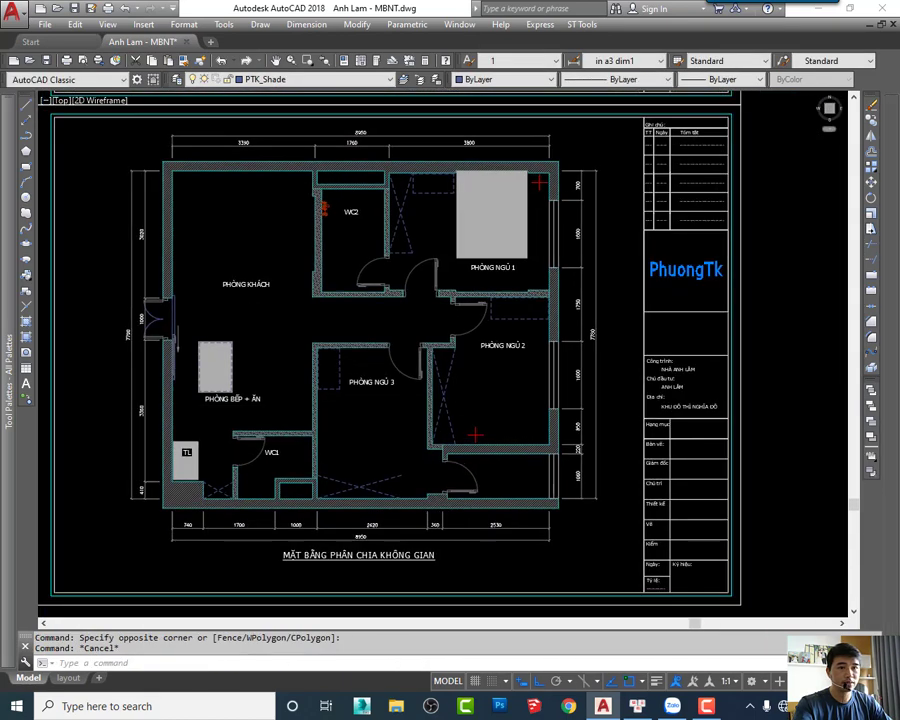
pyautogui.scroll(3, 240, 385)
pyautogui.moveTo(404, 498); pyautogui.dragTo(398, 448, button='middle')
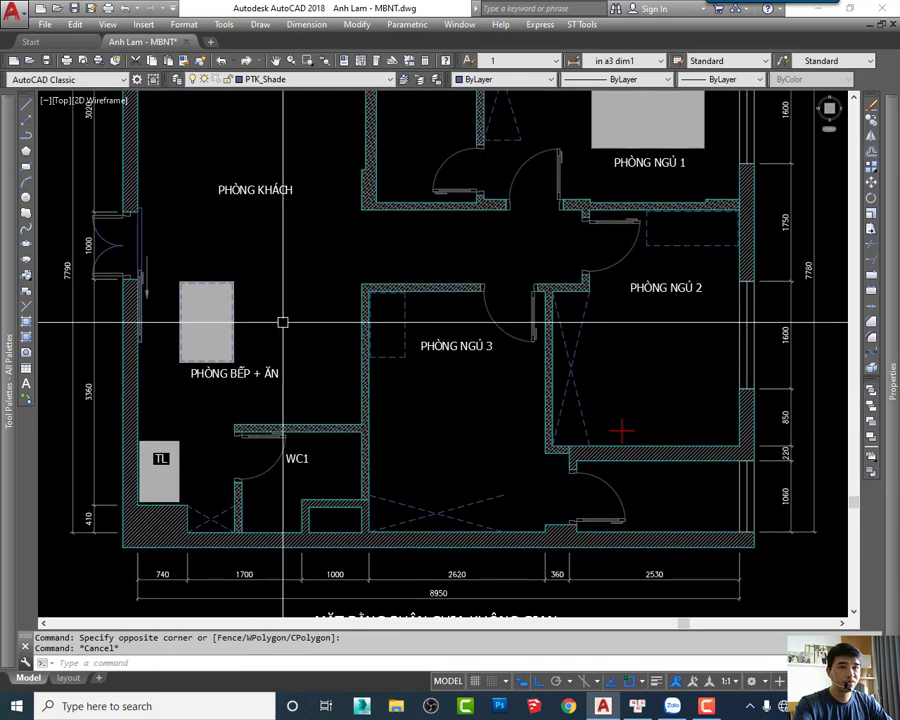
pyautogui.moveTo(524, 313); pyautogui.dragTo(402, 492, button='middle')
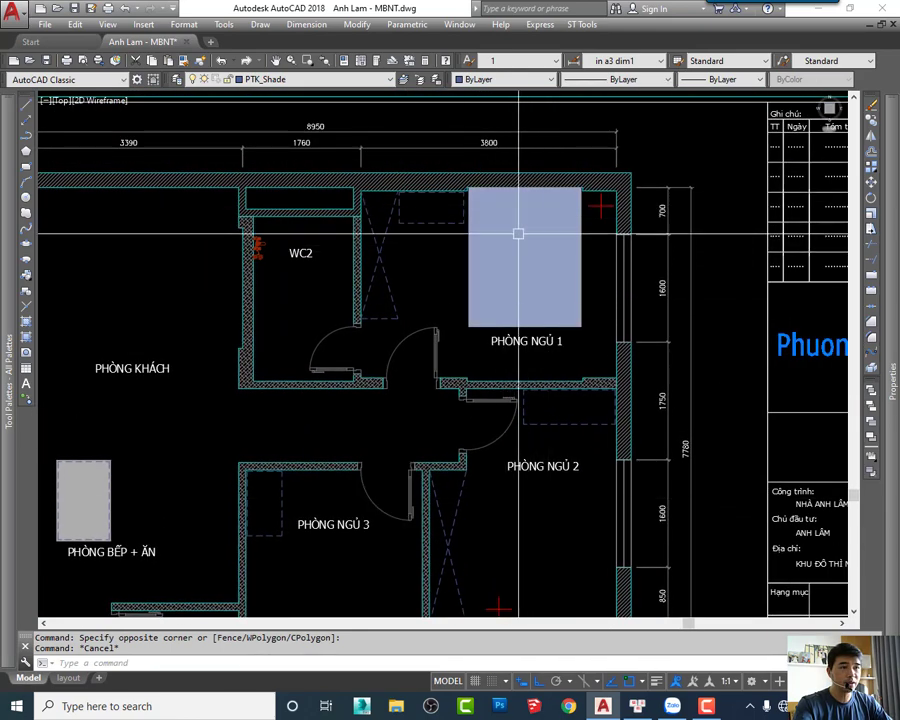
pyautogui.click(575, 257)
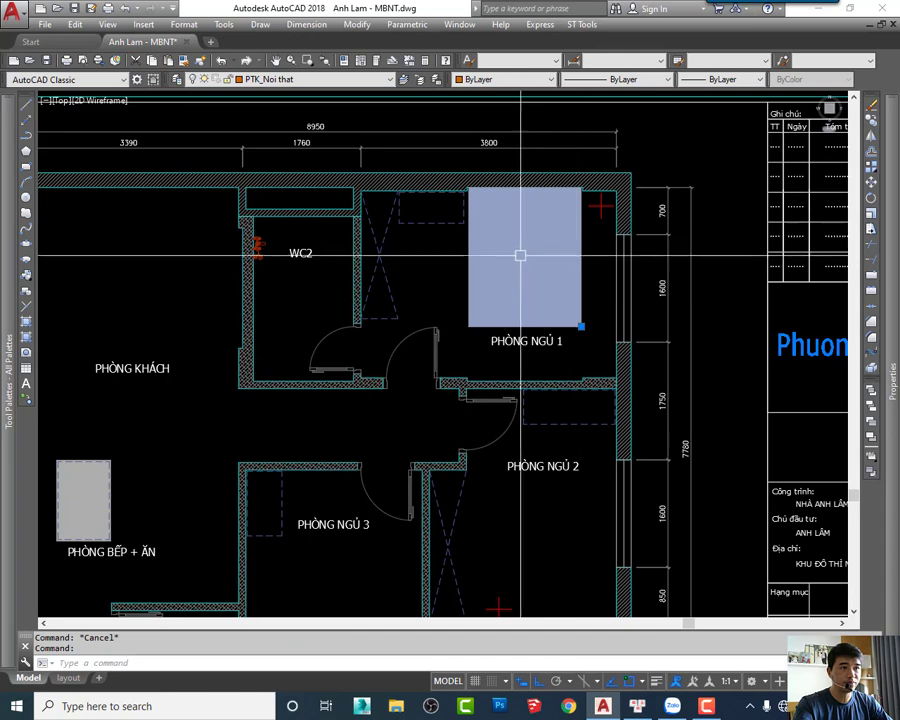
# Deselect the grey box and turn all layers back on with LAYON
pyautogui.press('Escape')
pyautogui.moveTo(490, 586); pyautogui.dragTo(478, 430, button='middle')
pyautogui.scroll(5, 498, 446)
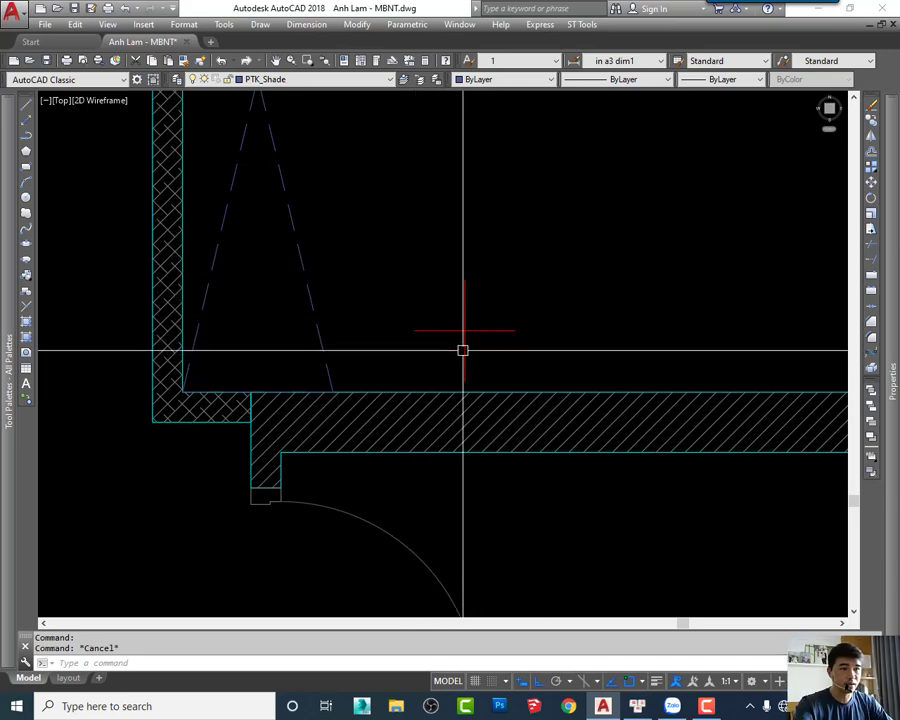
pyautogui.scroll(-3, 463, 350)
pyautogui.scroll(-3, 492, 303)
pyautogui.scroll(-1, 518, 277)
pyautogui.moveTo(512, 316); pyautogui.dragTo(505, 393, button='middle')
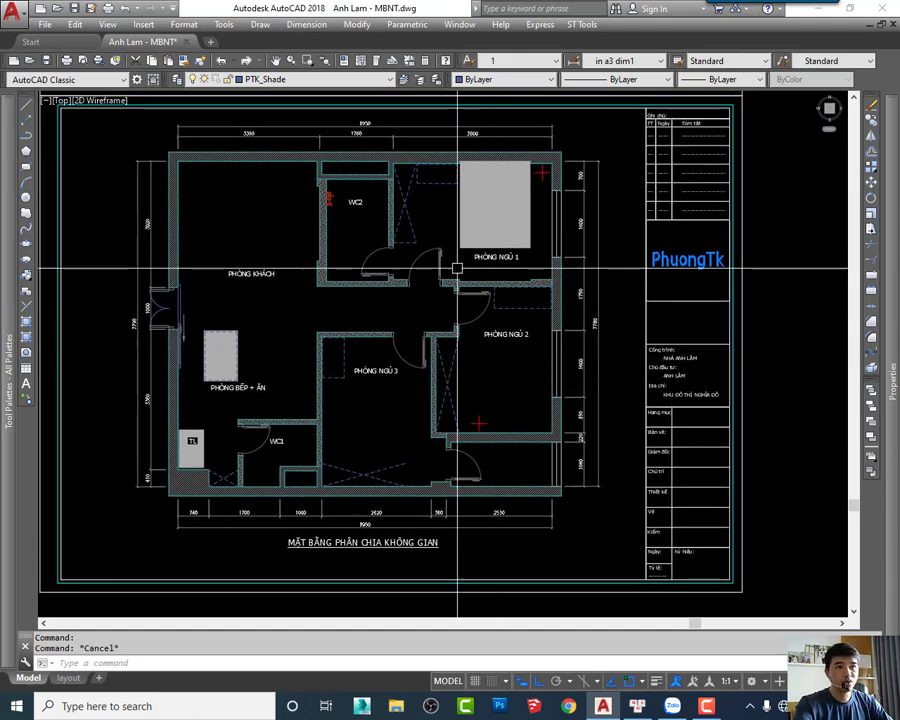
pyautogui.scroll(4, 426, 192)
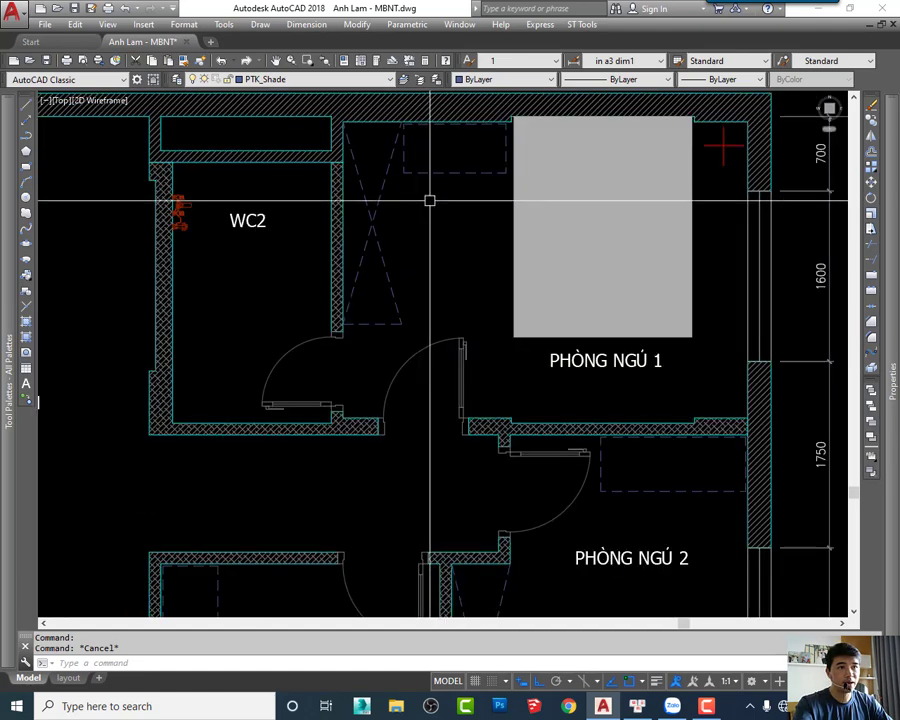
pyautogui.scroll(-2, 447, 299)
pyautogui.write('2')
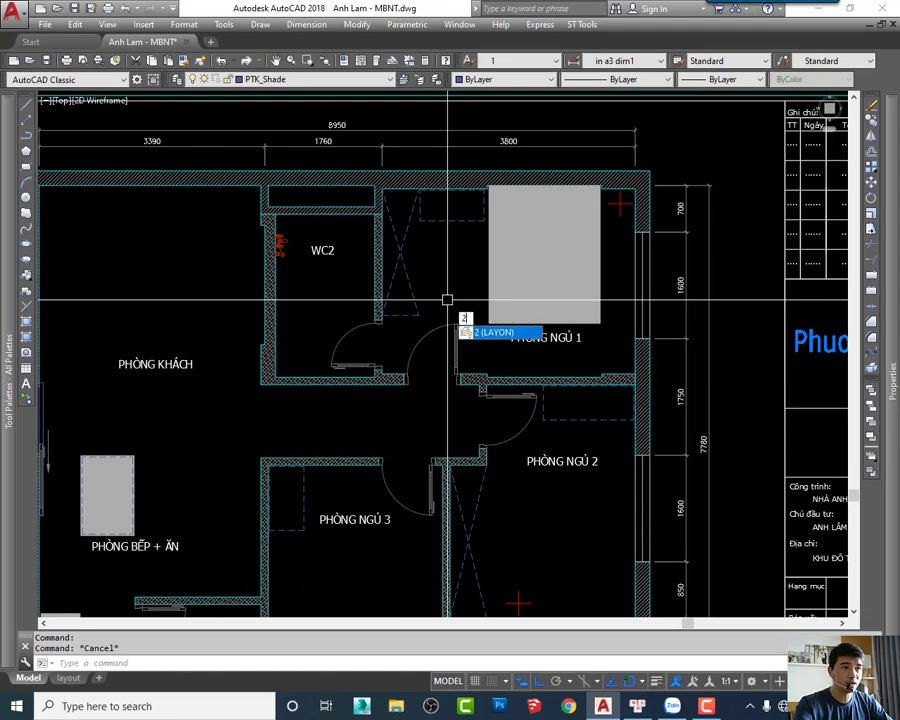
pyautogui.press('Return')
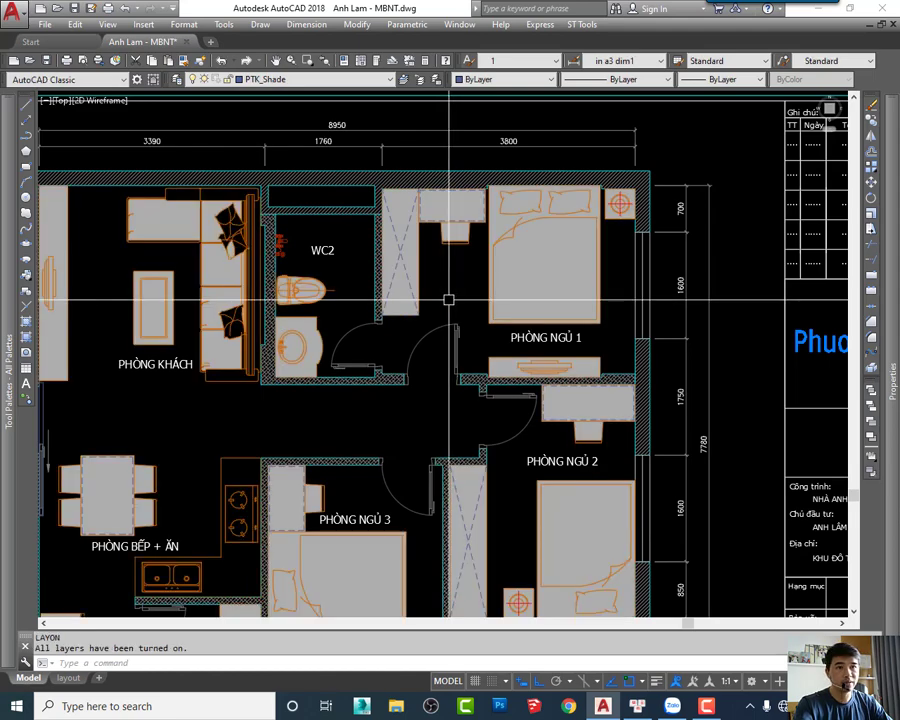
# Pan and zoom over to the bedroom 2 wardrobe
pyautogui.moveTo(448, 299); pyautogui.dragTo(440, 287, button='middle')
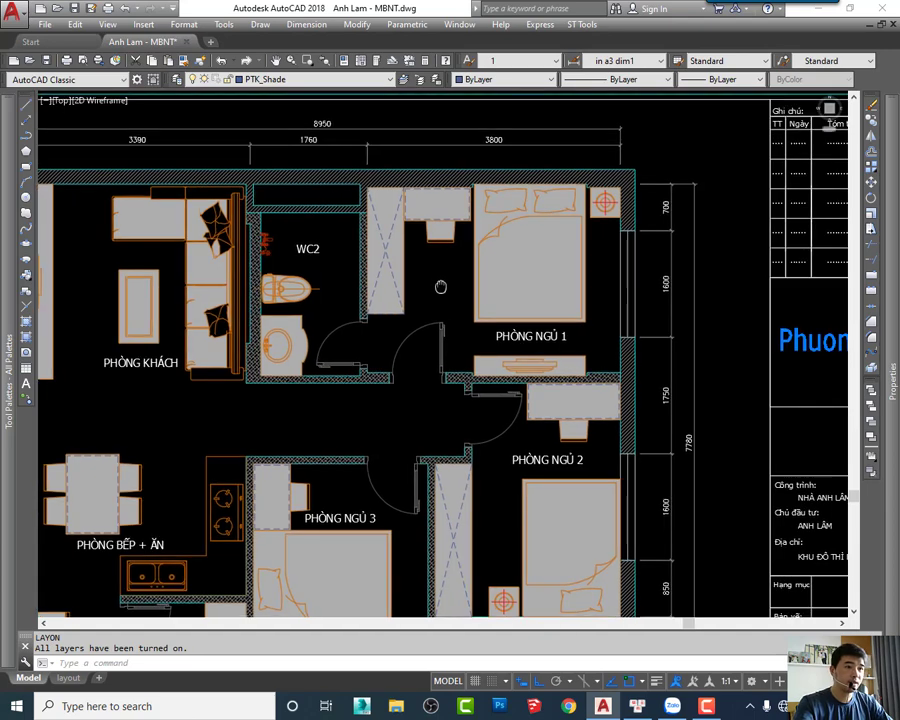
pyautogui.moveTo(548, 340); pyautogui.dragTo(516, 334, button='middle')
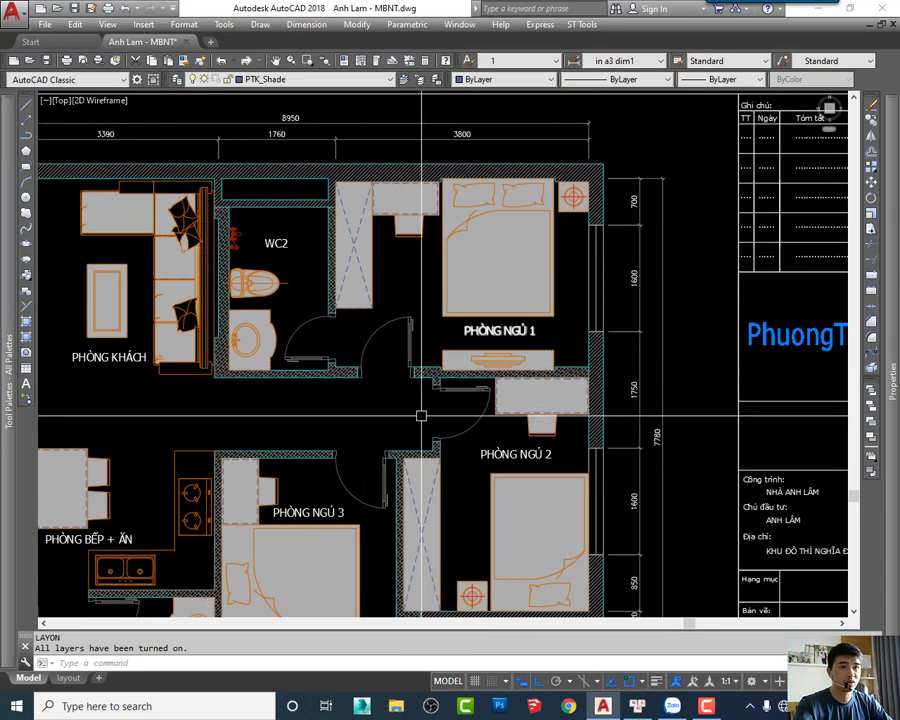
pyautogui.moveTo(429, 408); pyautogui.dragTo(437, 379, button='middle')
pyautogui.moveTo(350, 336); pyautogui.dragTo(400, 392, button='middle')
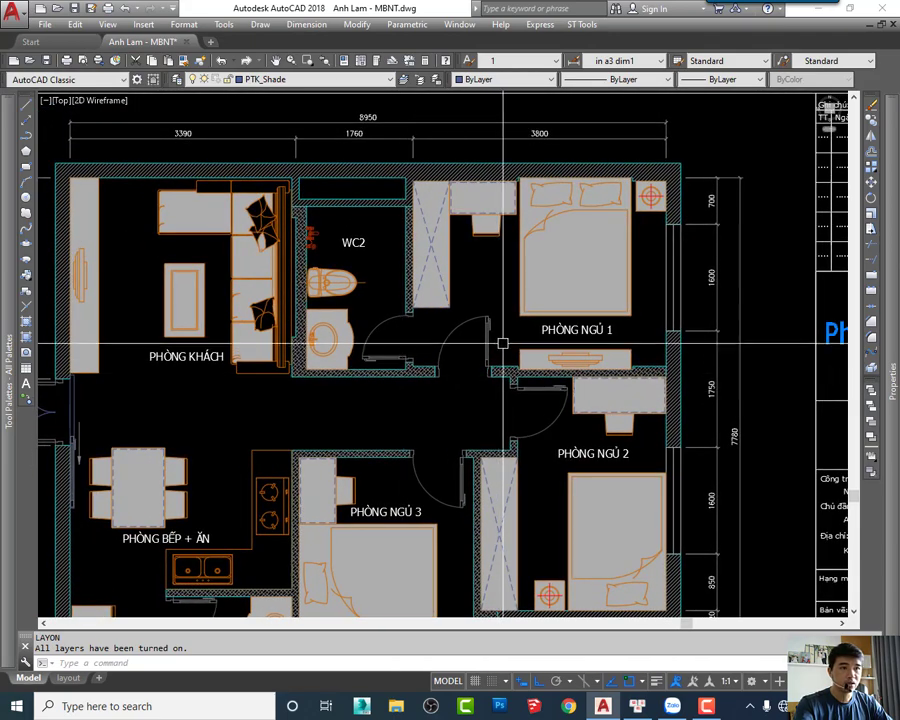
pyautogui.moveTo(500, 340)
pyautogui.mouseDown(button='middle')
pyautogui.moveTo(469, 353)
pyautogui.moveTo(421, 248)
pyautogui.mouseUp(button='middle')
pyautogui.scroll(2, 460, 422)
pyautogui.scroll(2, 446, 394)
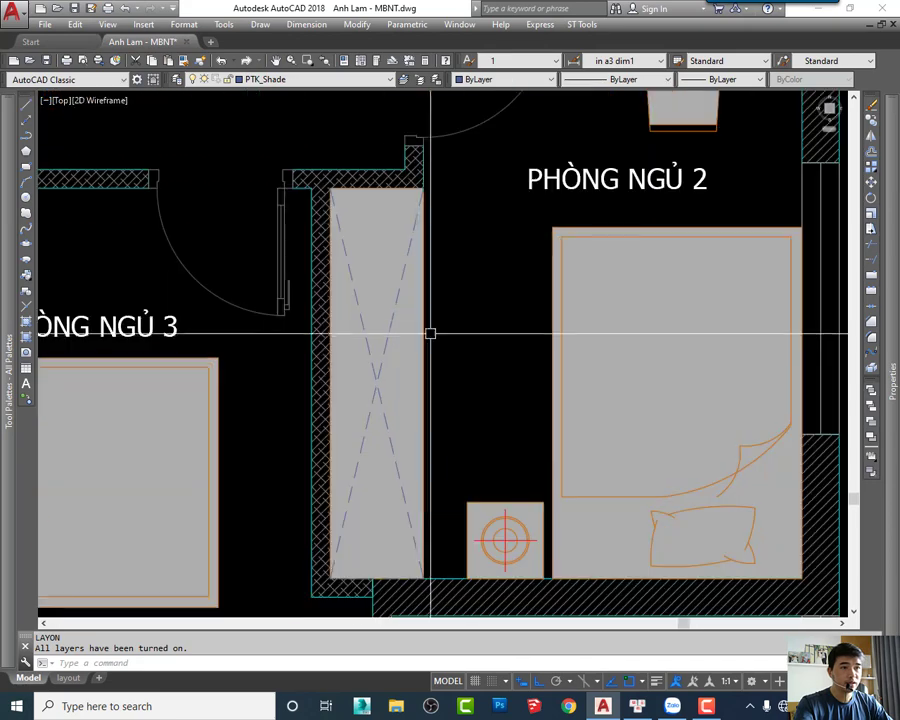
# Put the dashed-X wardrobe block in Phòng Ngủ 2 on layer PTK_Noi that
pyautogui.click(423, 331)
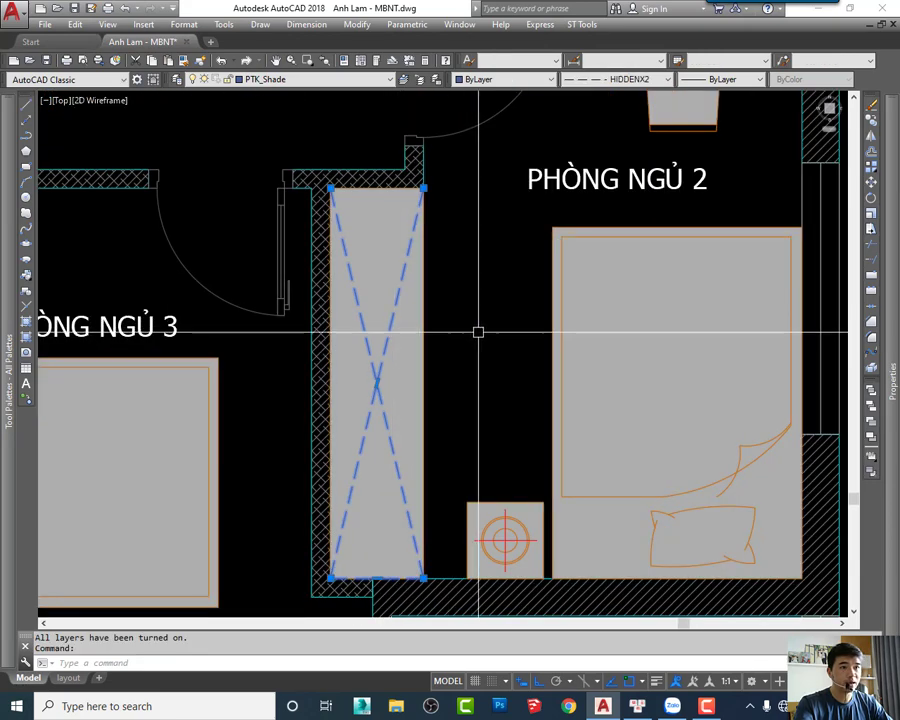
pyautogui.moveTo(478, 332); pyautogui.dragTo(456, 326, button='middle')
pyautogui.press('Escape')
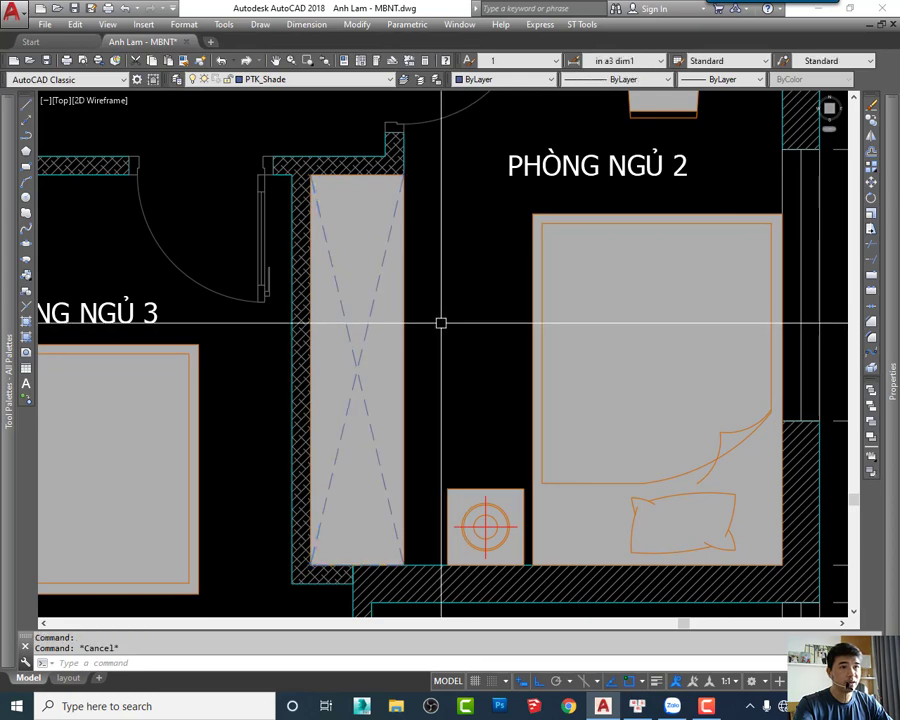
pyautogui.scroll(-2, 441, 317)
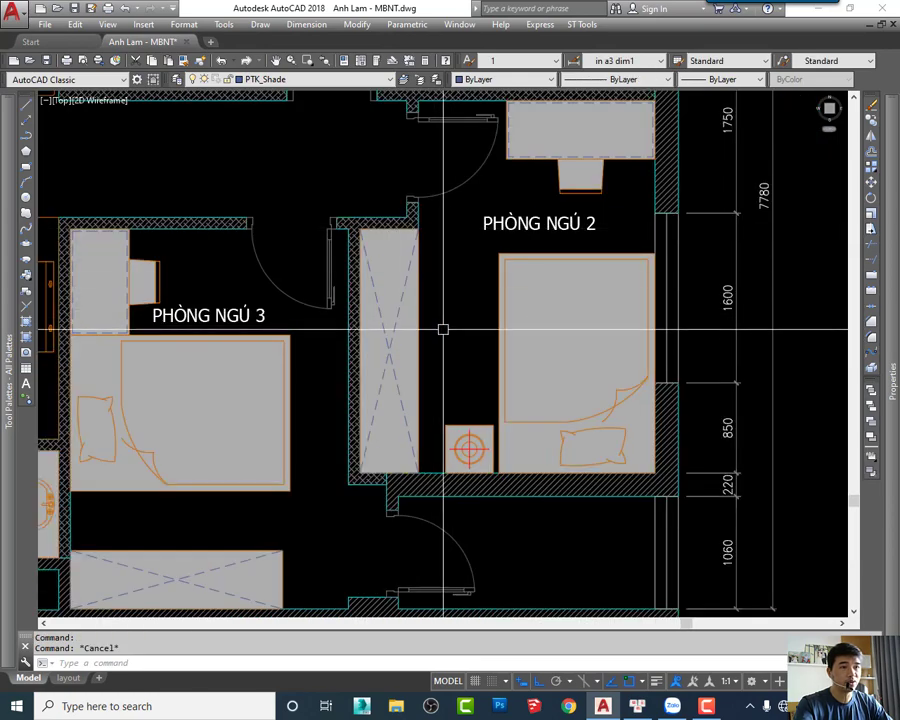
pyautogui.scroll(2, 441, 317)
pyautogui.click(374, 316)
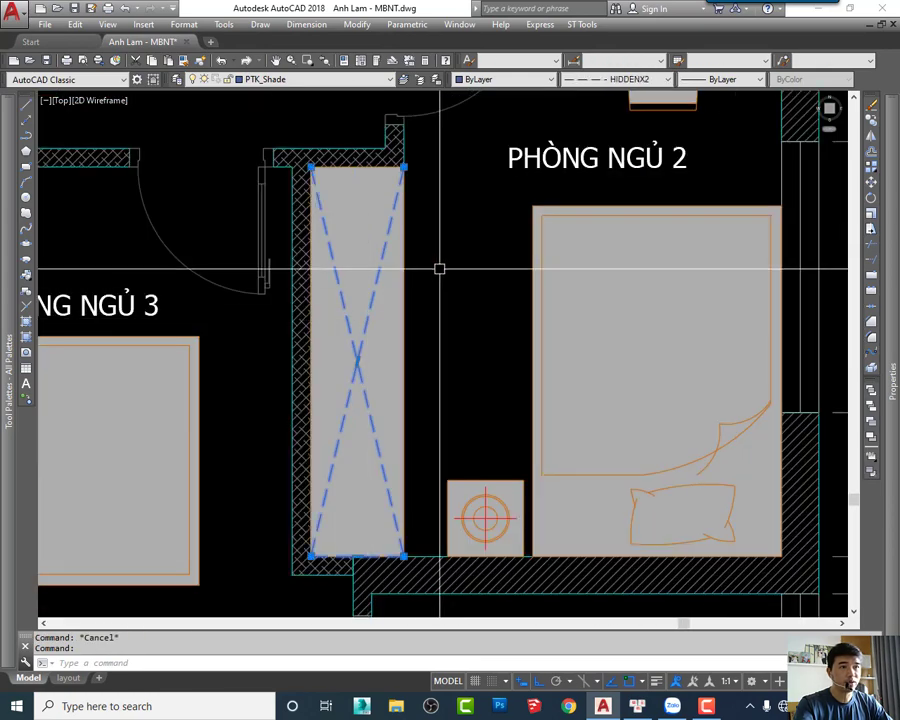
pyautogui.click(310, 79)
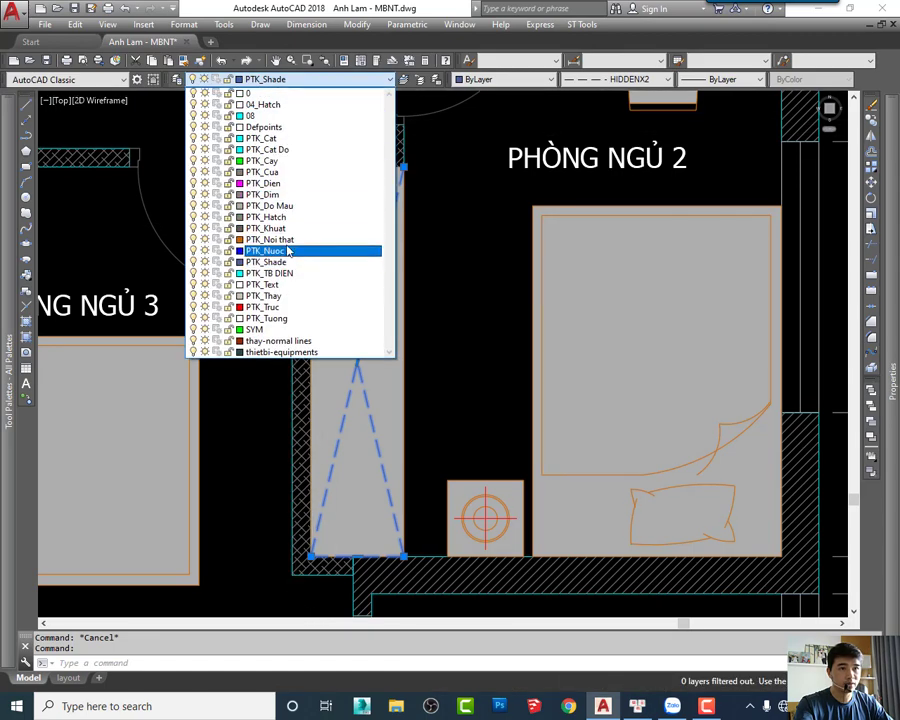
pyautogui.click(270, 239)
# Reselect the wardrobe to confirm it is on PTK_Noi that with HIDDENX2 linetype
pyautogui.moveTo(451, 395); pyautogui.dragTo(427, 380, button='middle')
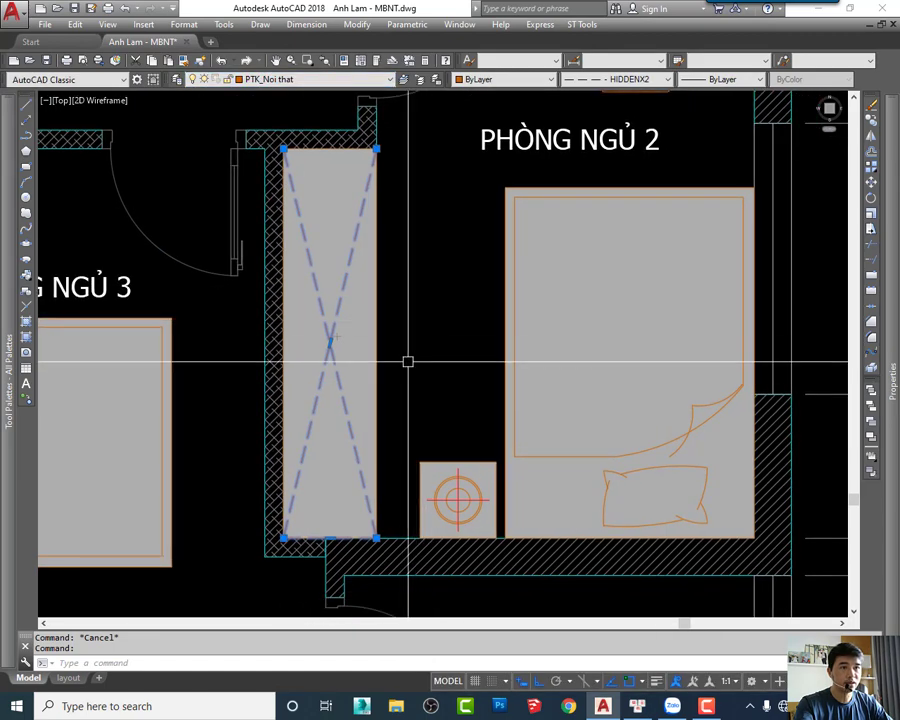
pyautogui.scroll(-4, 407, 361)
pyautogui.press('Escape')
pyautogui.scroll(4, 398, 353)
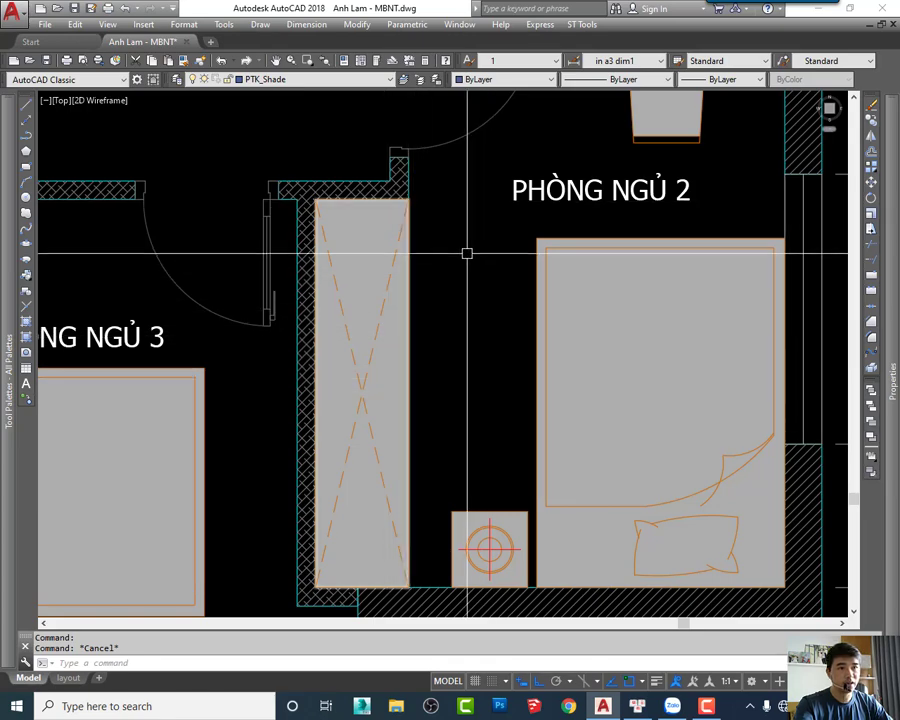
pyautogui.moveTo(375, 326); pyautogui.dragTo(373, 328, button='middle')
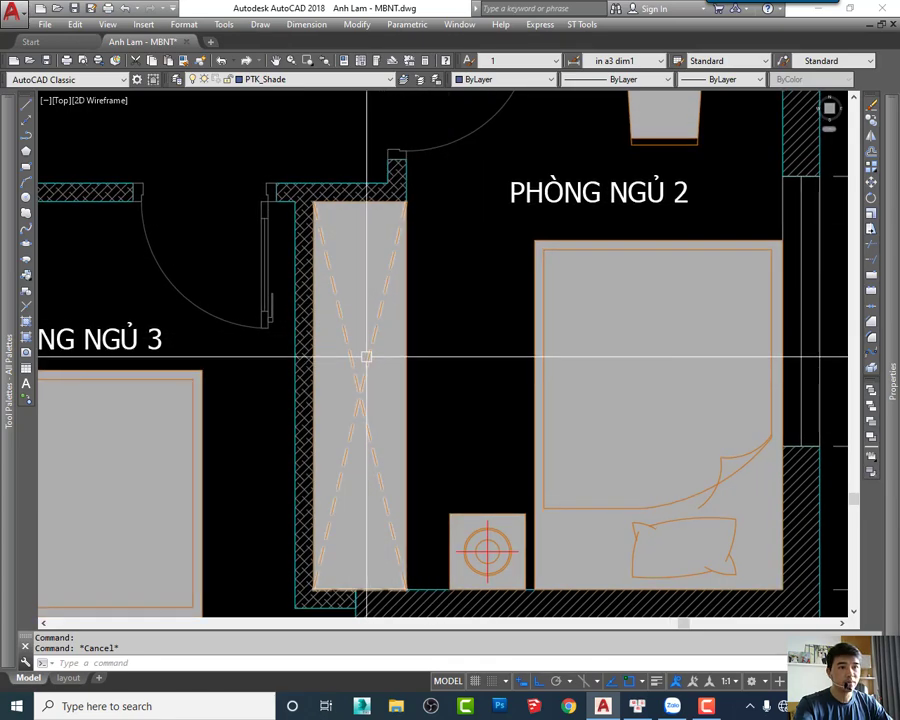
pyautogui.click(366, 356)
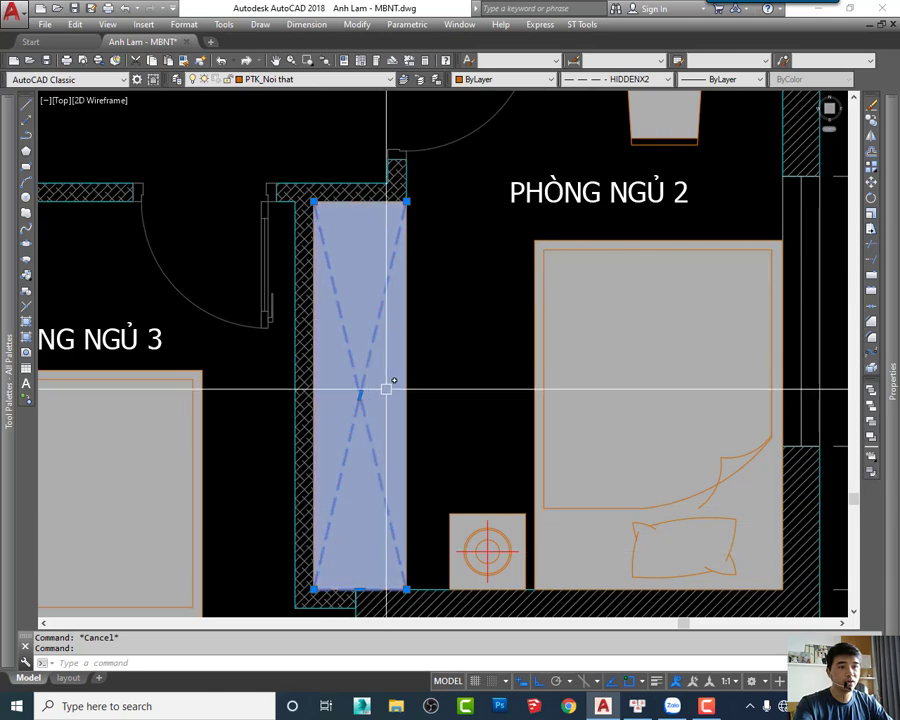
pyautogui.scroll(-5, 428, 398)
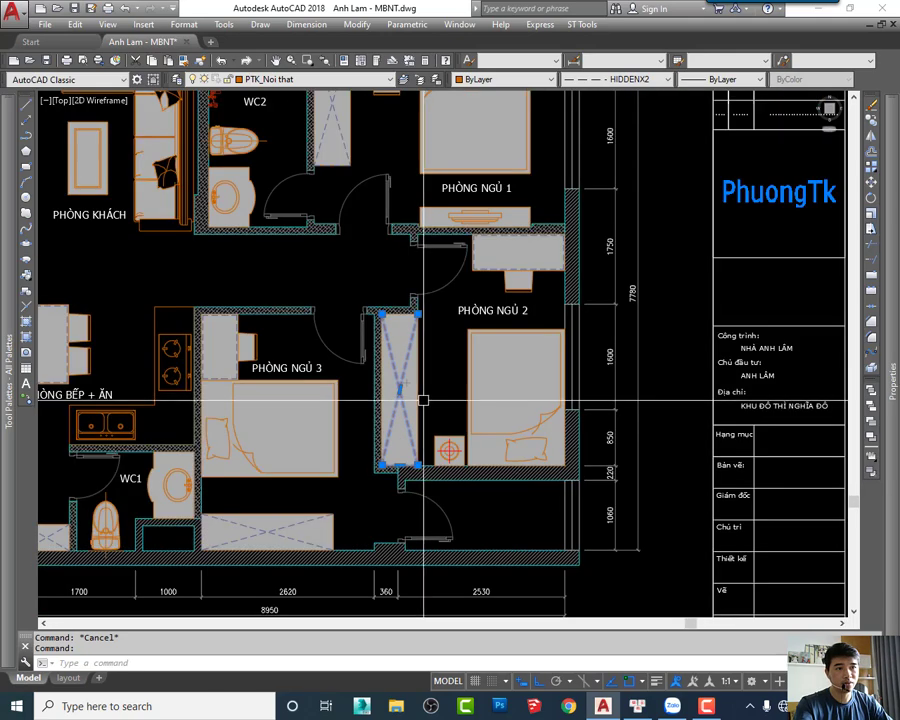
pyautogui.scroll(5, 412, 339)
pyautogui.press('Escape')
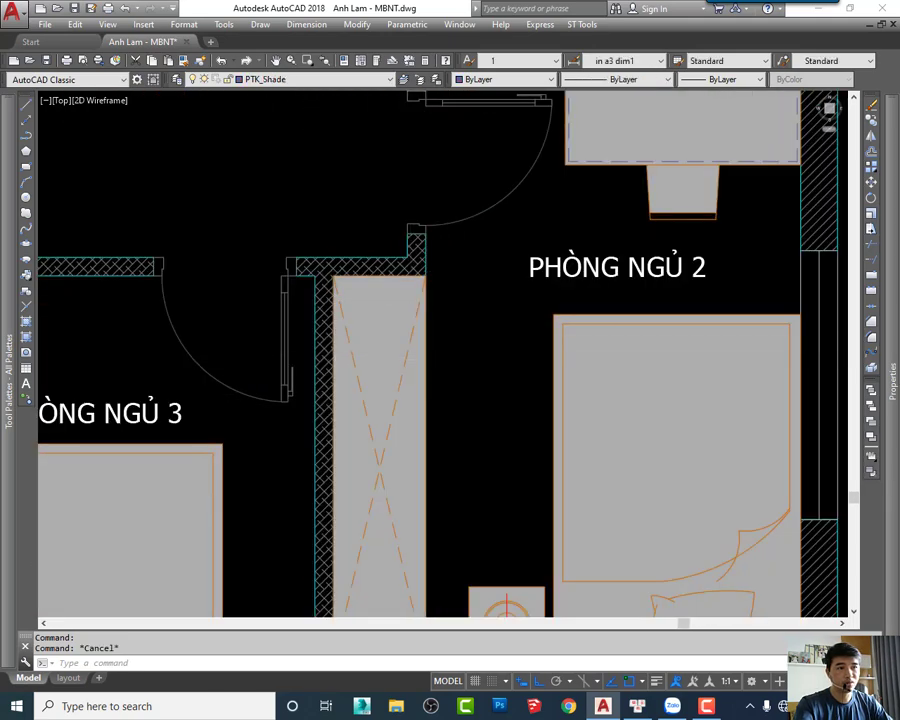
pyautogui.click(426, 345)
pyautogui.press('Escape')
pyautogui.click(424, 385)
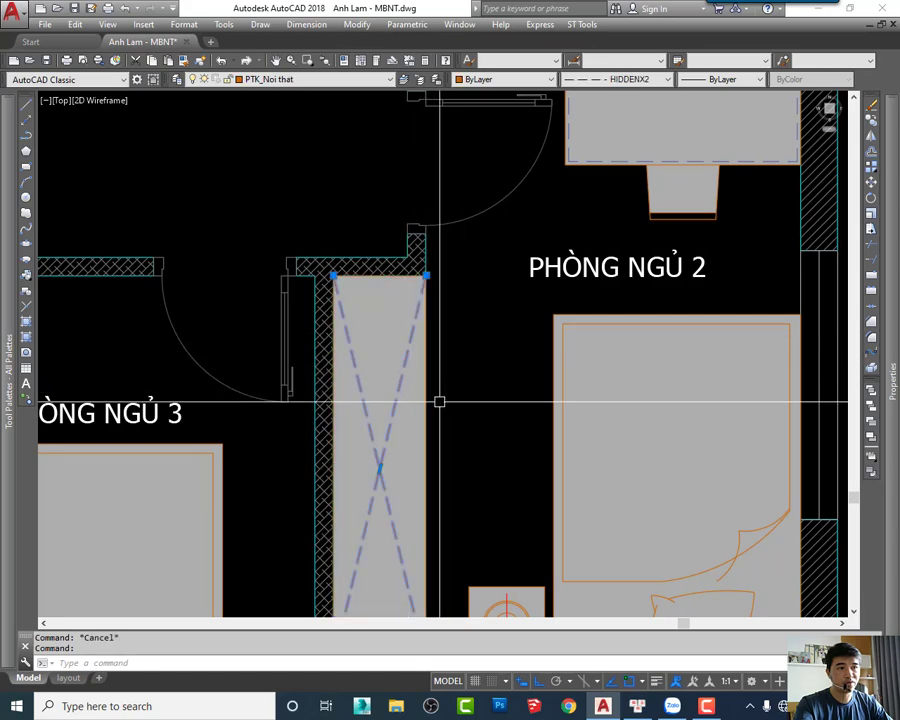
pyautogui.moveTo(440, 401); pyautogui.dragTo(397, 266, button='middle')
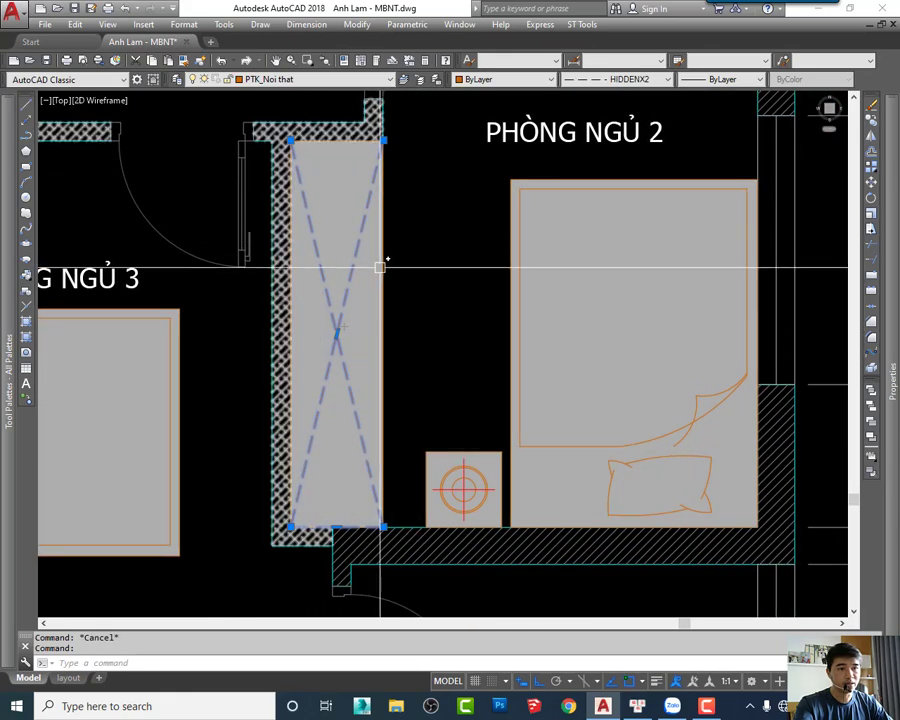
pyautogui.moveTo(394, 357); pyautogui.dragTo(379, 382, button='middle')
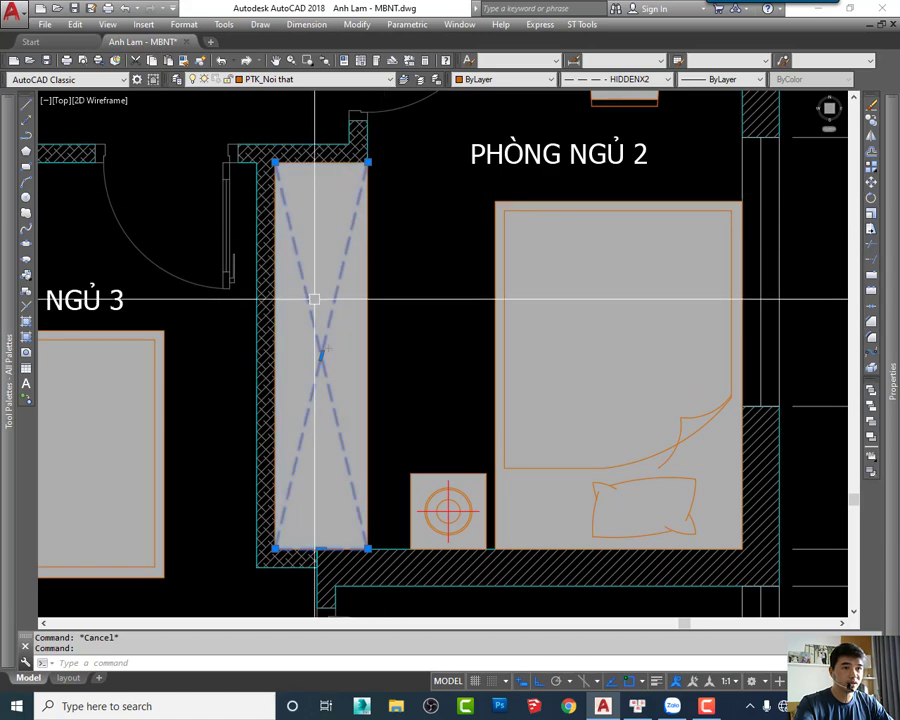
# Set the Phòng Ngủ 2 wardrobe's lineweight to 0.09 mm and reselect it to verify
pyautogui.click(708, 80)
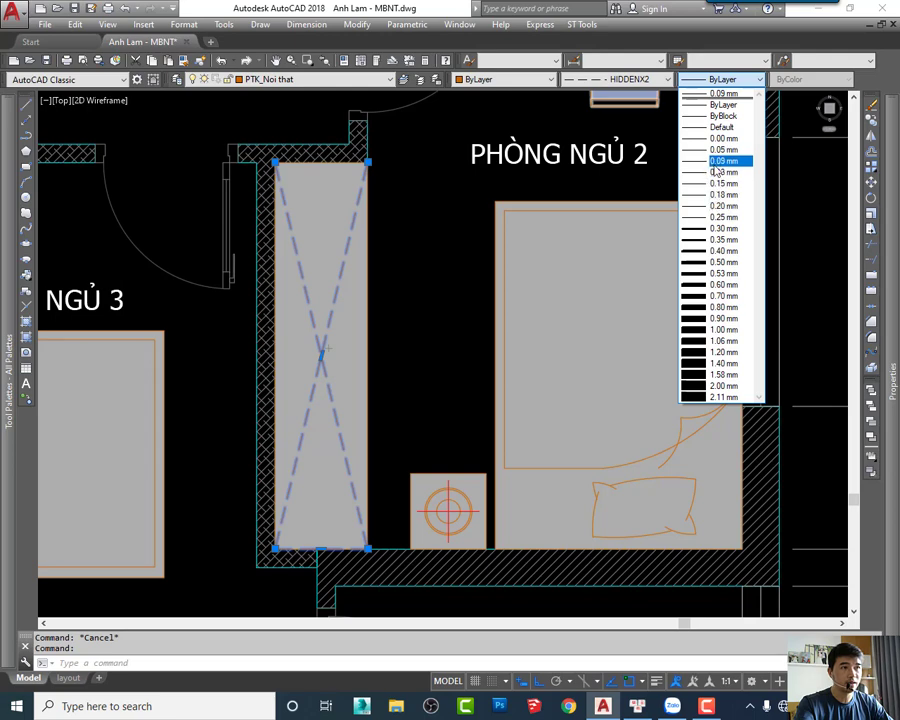
pyautogui.click(714, 163)
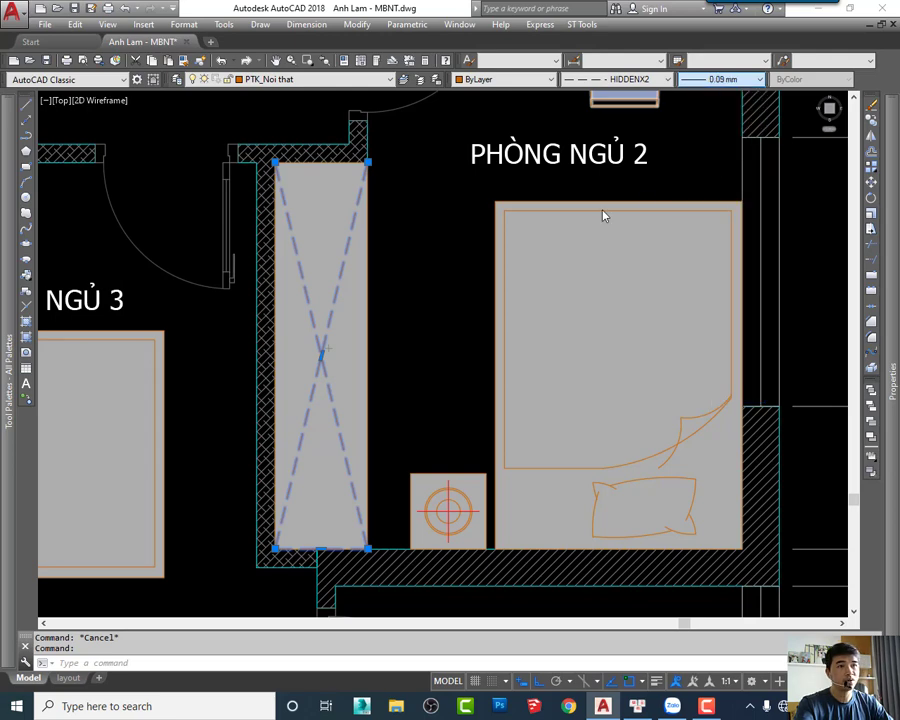
pyautogui.scroll(-3, 440, 290)
pyautogui.press('Escape')
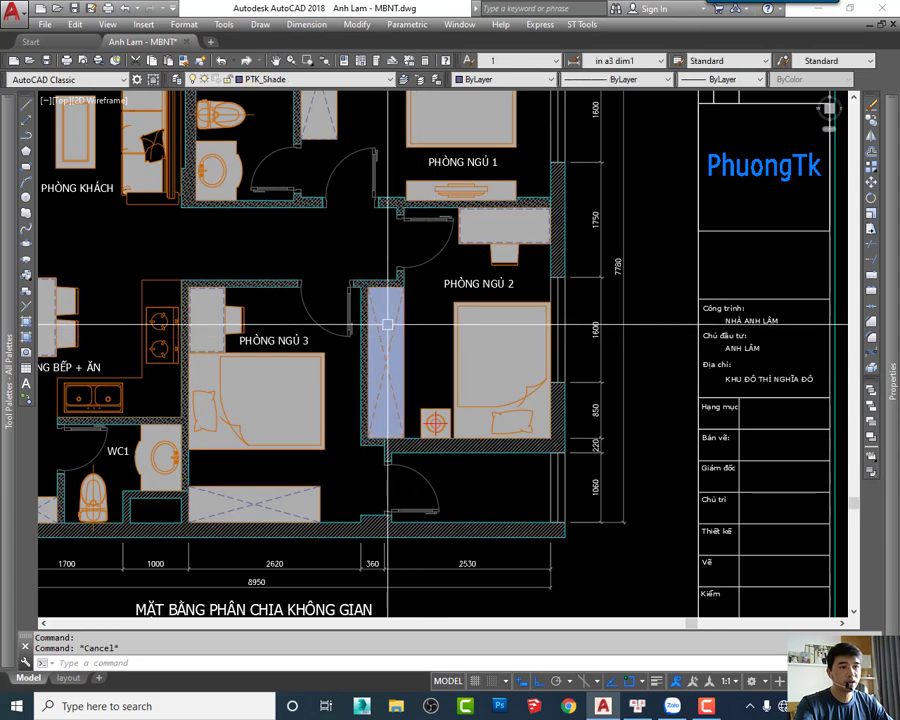
pyautogui.scroll(2, 399, 322)
pyautogui.click(400, 322)
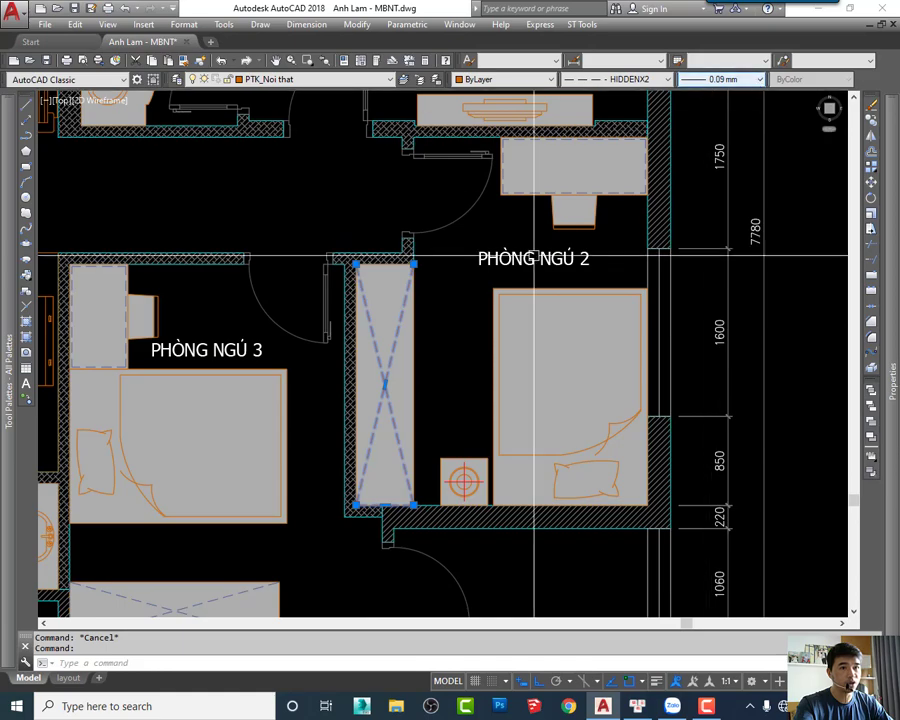
pyautogui.scroll(-2, 474, 342)
# Pick the shower shade object and isolate its layer with LAYISO
pyautogui.click(303, 234)
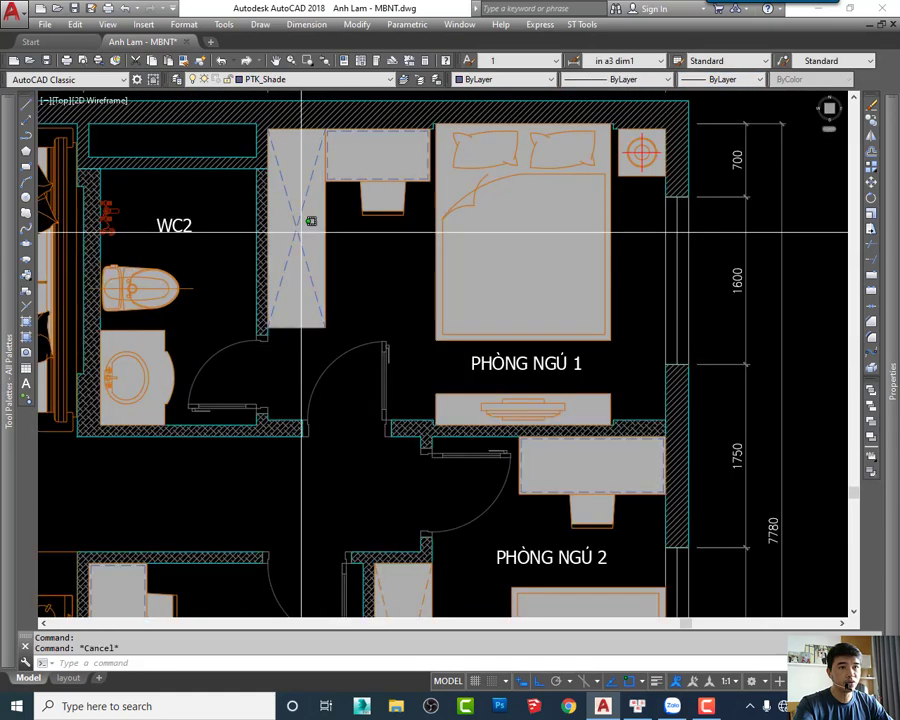
pyautogui.moveTo(303, 234); pyautogui.dragTo(345, 295, button='middle')
pyautogui.write('layiso')
pyautogui.press('Return')
pyautogui.scroll(-3, 392, 297)
pyautogui.moveTo(404, 331); pyautogui.dragTo(418, 288, button='middle')
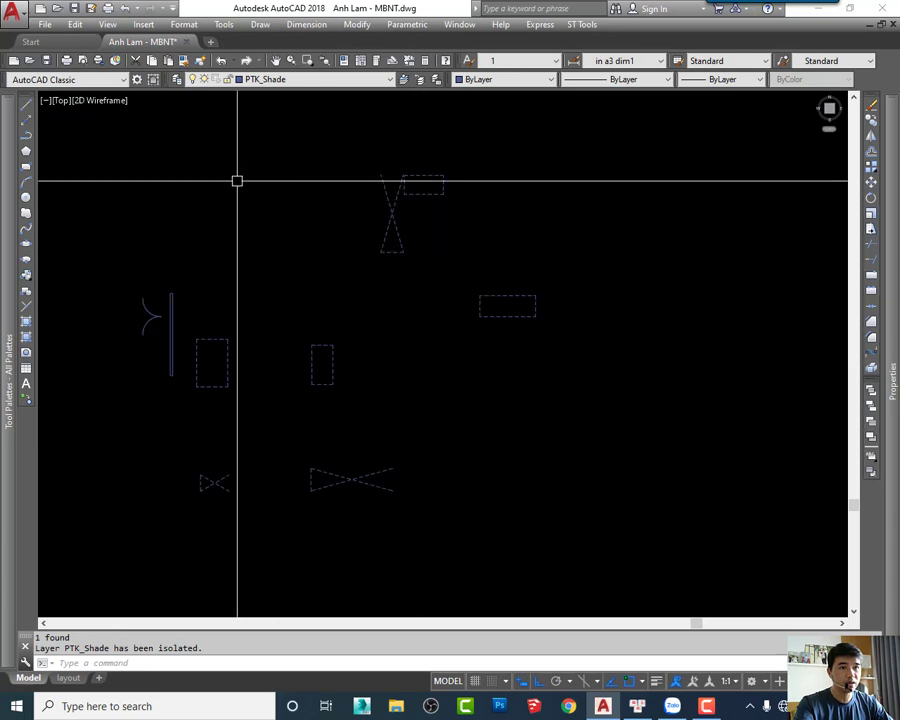
# Give all dashed shade objects 0.09 mm lineweight on PTK_Noi that, then LAYON
pyautogui.click(613, 141)
pyautogui.click(190, 500)
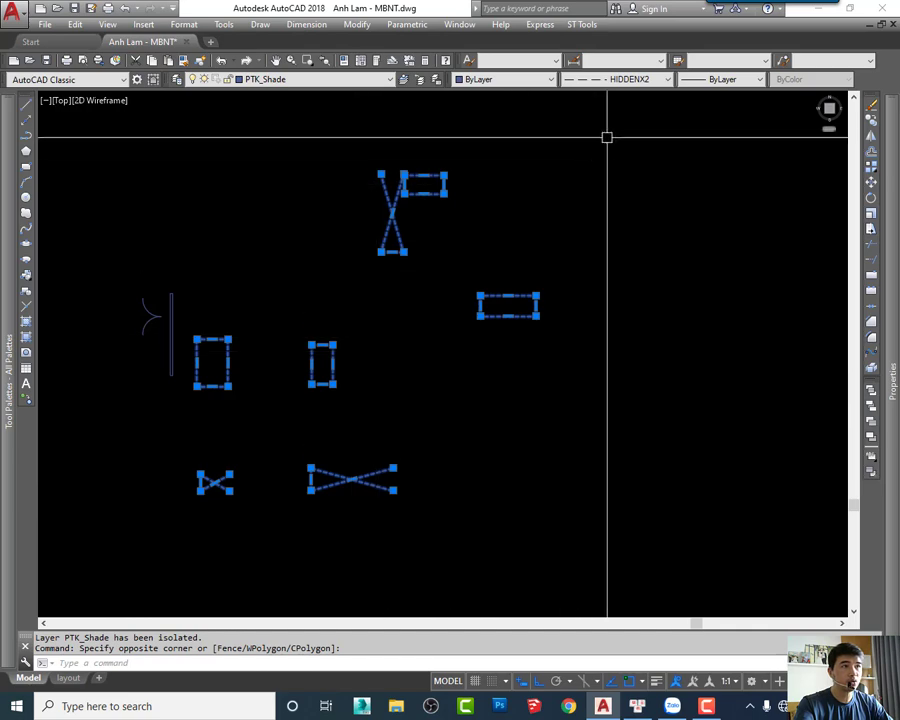
pyautogui.click(702, 82)
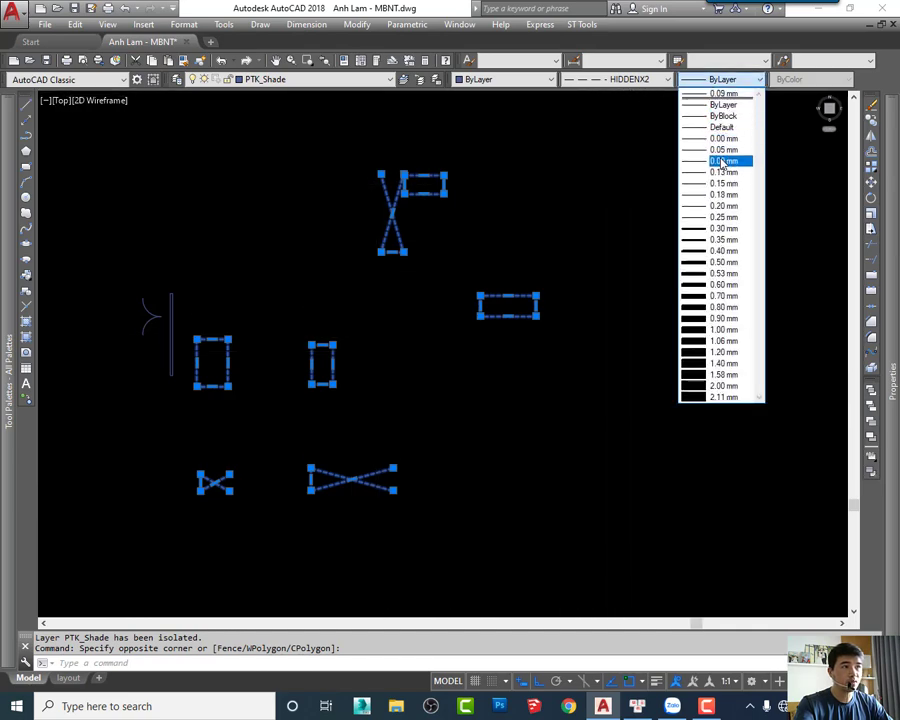
pyautogui.click(722, 162)
pyautogui.click(338, 82)
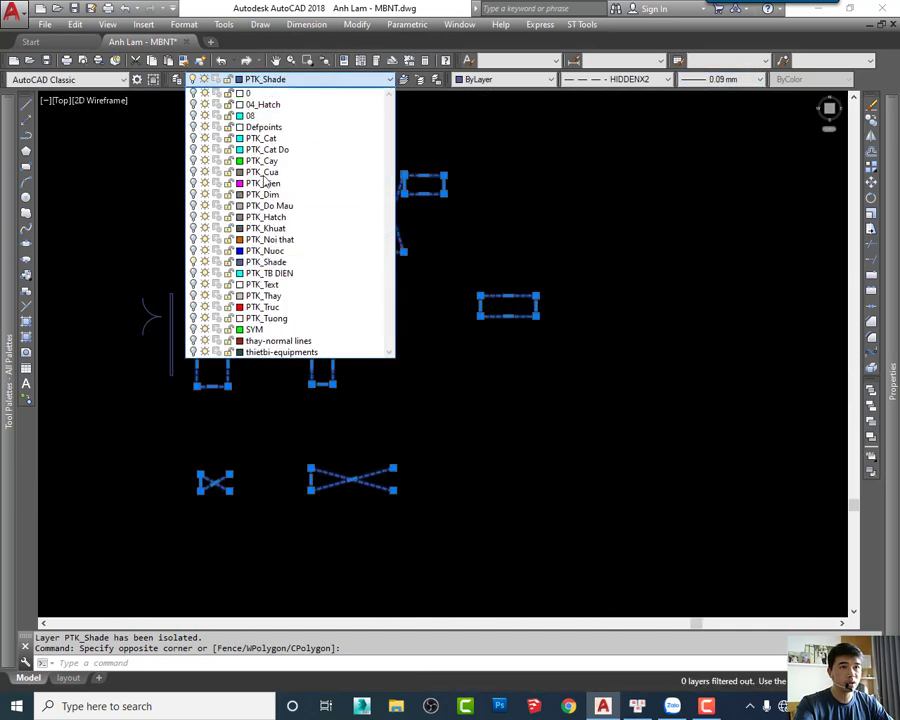
pyautogui.click(267, 242)
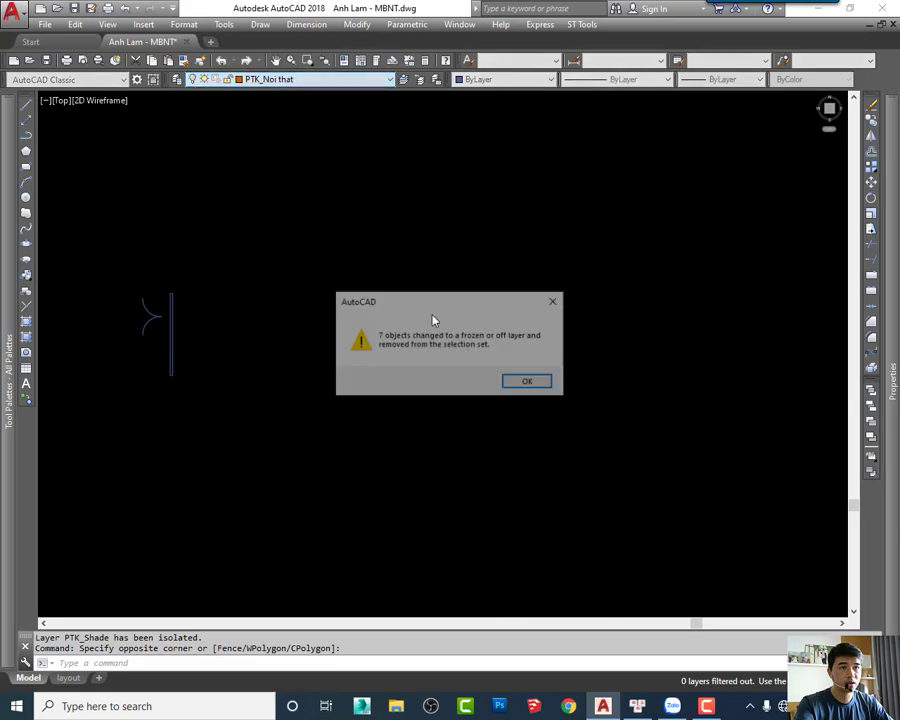
pyautogui.click(526, 381)
pyautogui.write('layon')
pyautogui.press('Return')
# Open the round symbol block beside the bed in the Block Editor
pyautogui.scroll(5, 442, 305)
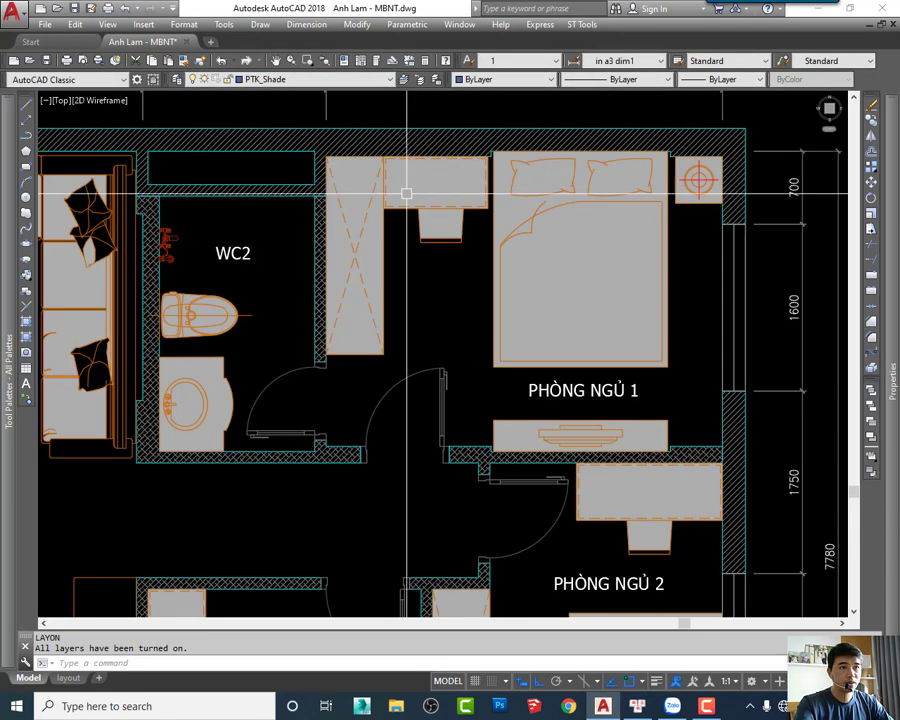
pyautogui.scroll(3, 408, 251)
pyautogui.moveTo(410, 205); pyautogui.dragTo(405, 262, button='middle')
pyautogui.click(310, 242)
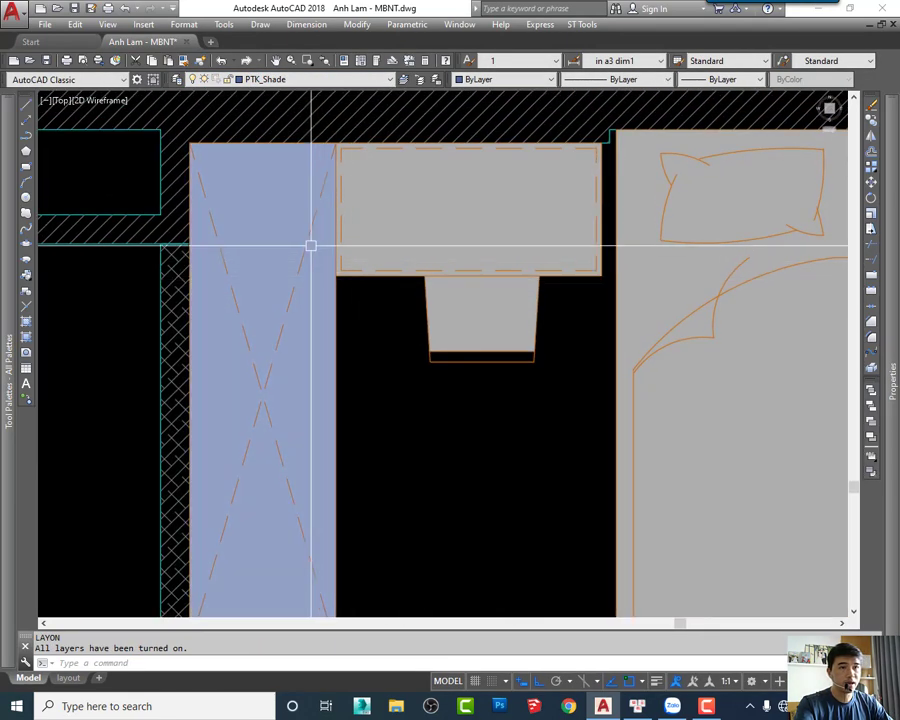
pyautogui.press('Escape')
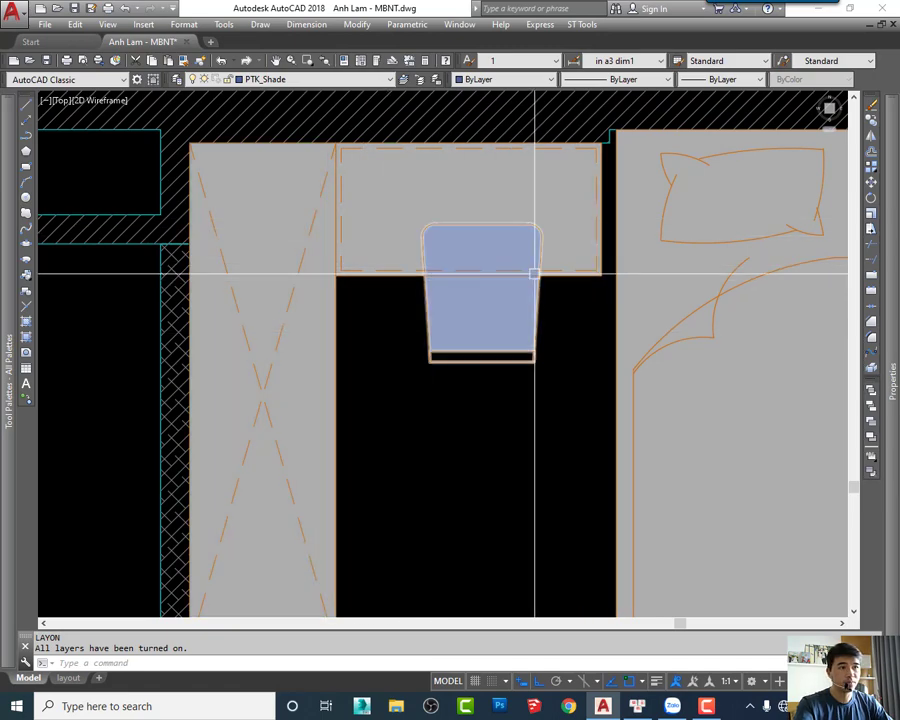
pyautogui.scroll(-6, 552, 277)
pyautogui.moveTo(552, 277); pyautogui.dragTo(420, 237, button='middle')
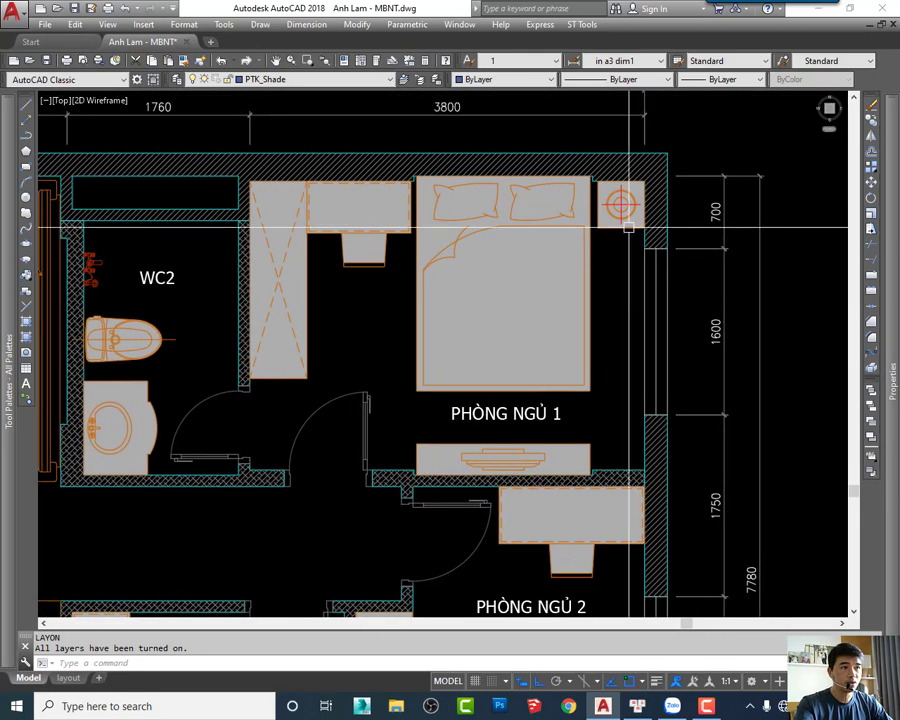
pyautogui.scroll(5, 600, 205)
pyautogui.scroll(1, 573, 207)
pyautogui.doubleClick(573, 207)
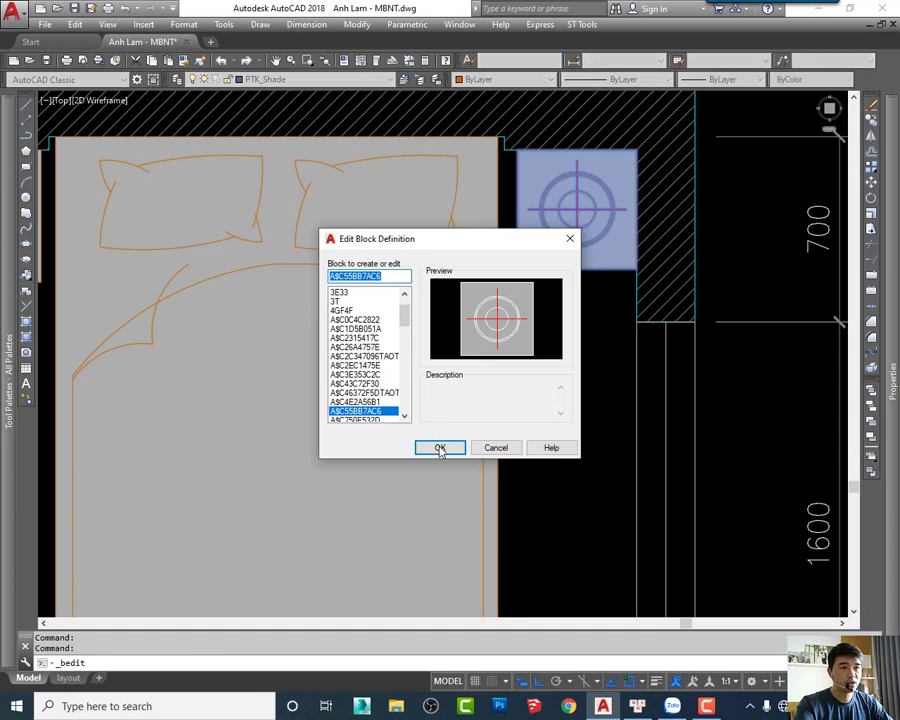
pyautogui.click(440, 448)
# Window-select the round block's contents inside the Block Editor
pyautogui.scroll(-3, 466, 376)
pyautogui.click(366, 274)
pyautogui.click(567, 458)
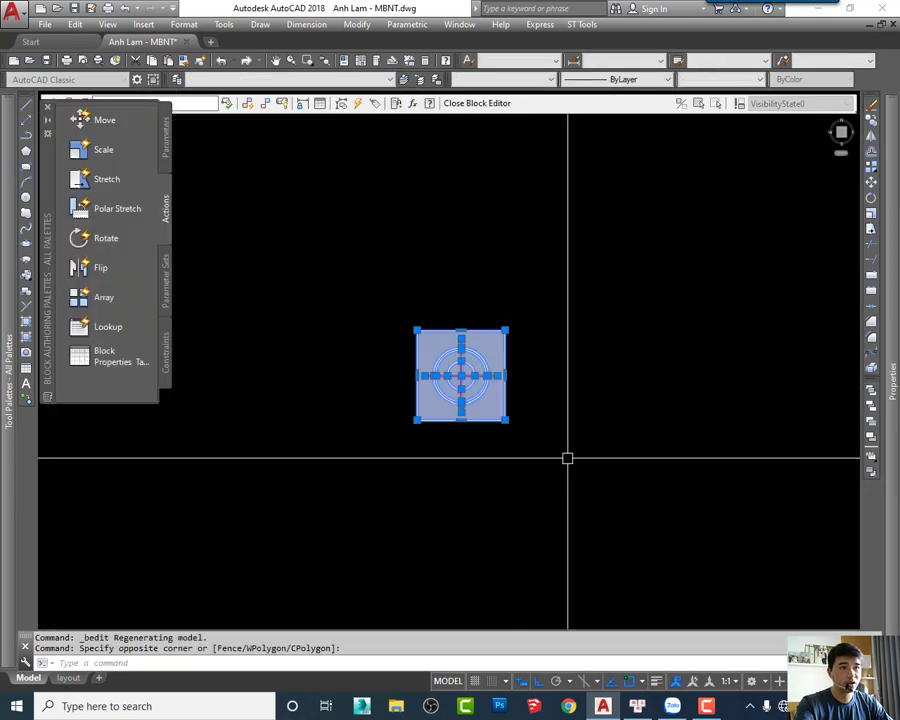
pyautogui.click(299, 80)
pyautogui.press('Escape')
pyautogui.scroll(4, 499, 342)
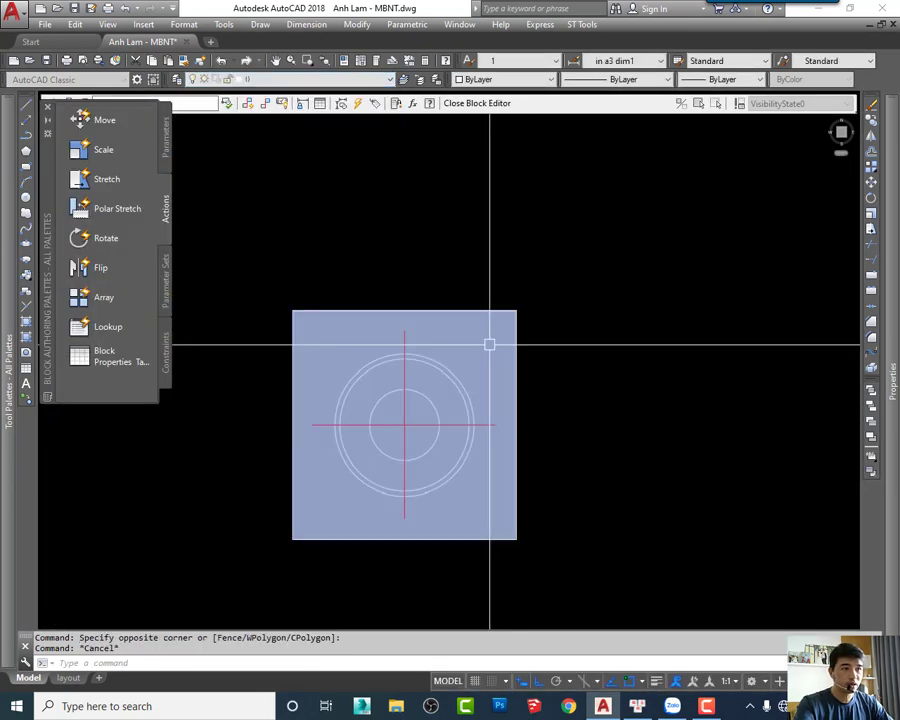
pyautogui.click(470, 326)
pyautogui.moveTo(491, 400); pyautogui.dragTo(498, 340, button='middle')
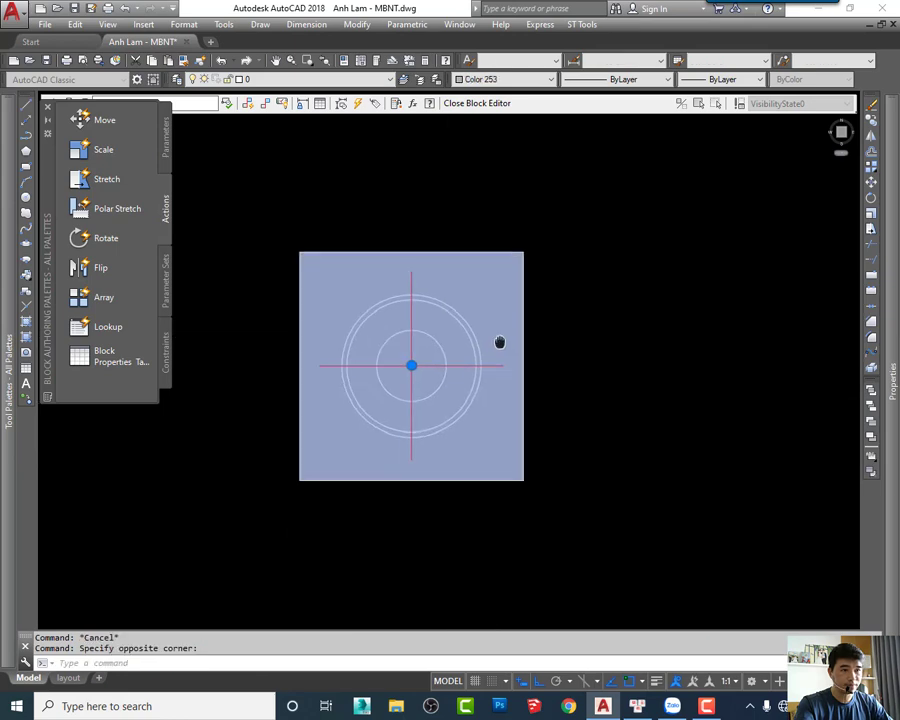
pyautogui.press('Escape')
pyautogui.click(465, 268)
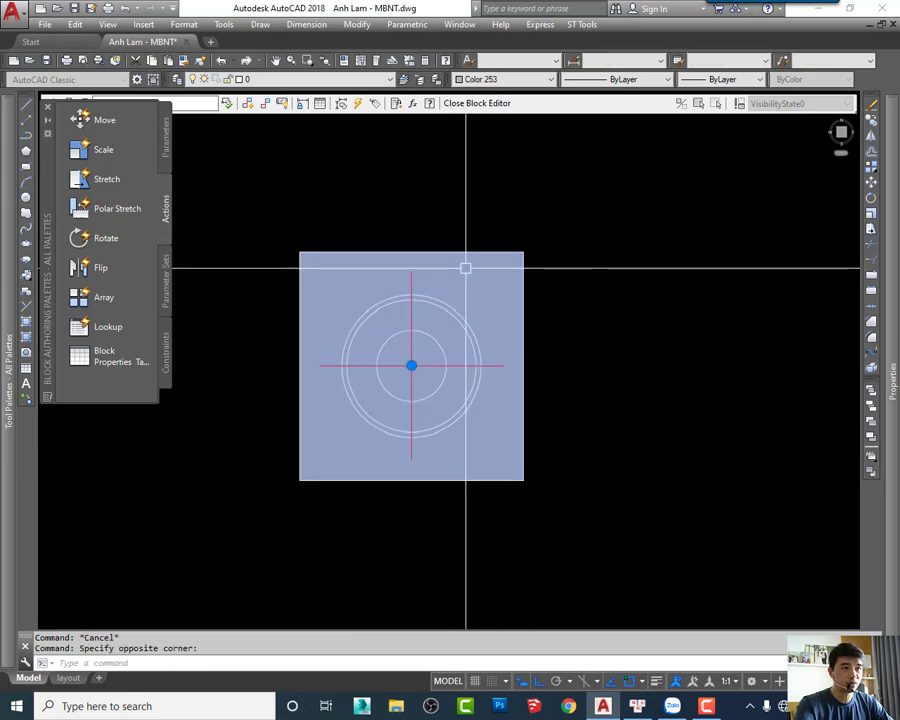
# Reselect all the block's lines and keep them on layer 0
pyautogui.scroll(-2, 477, 320)
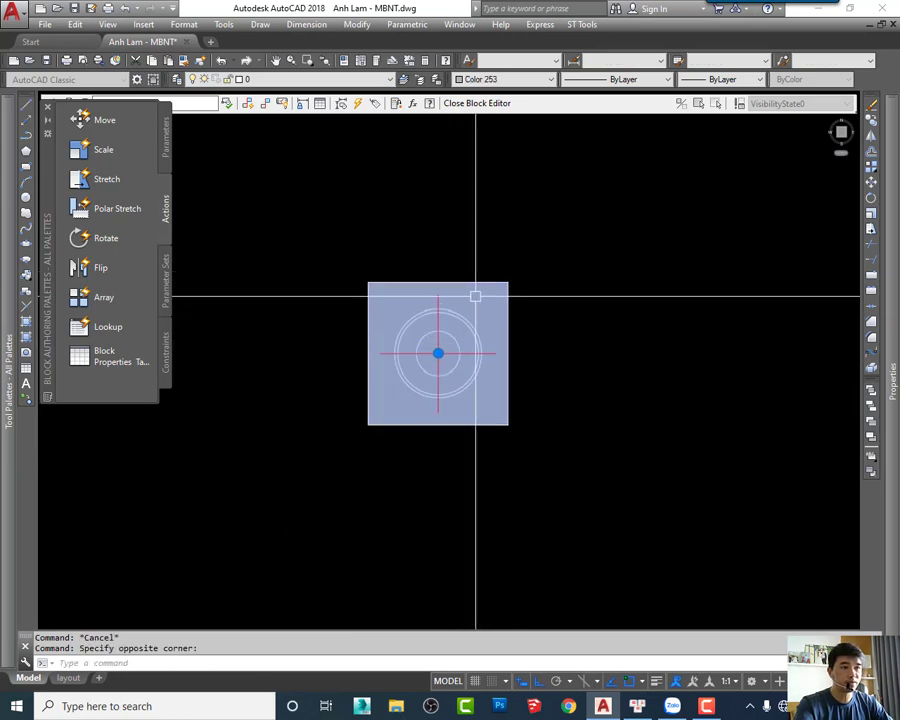
pyautogui.click(511, 84)
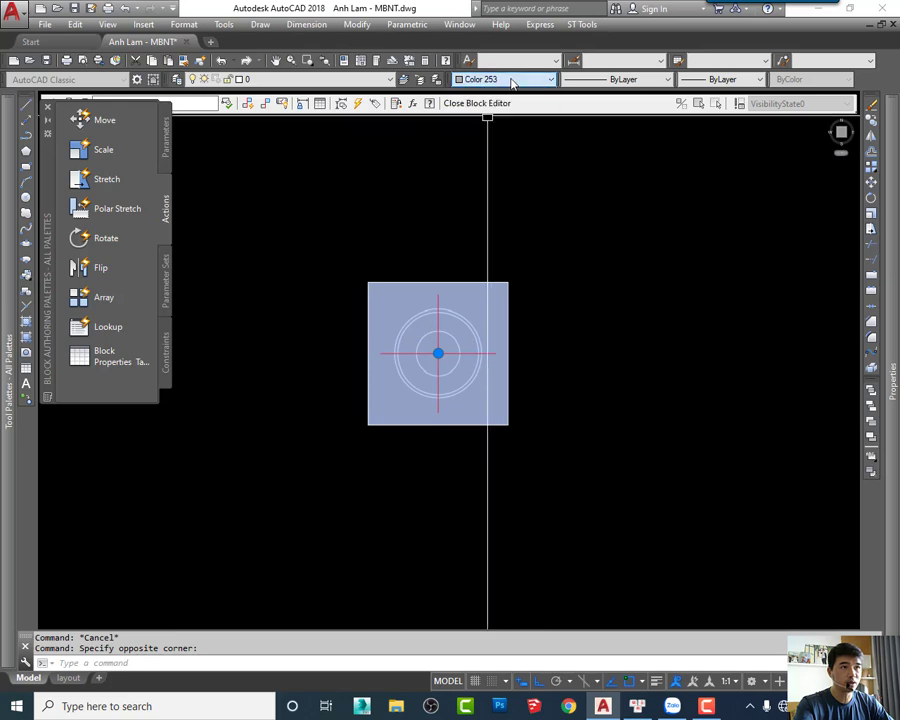
pyautogui.press('Escape')
pyautogui.click(310, 200)
pyautogui.click(630, 536)
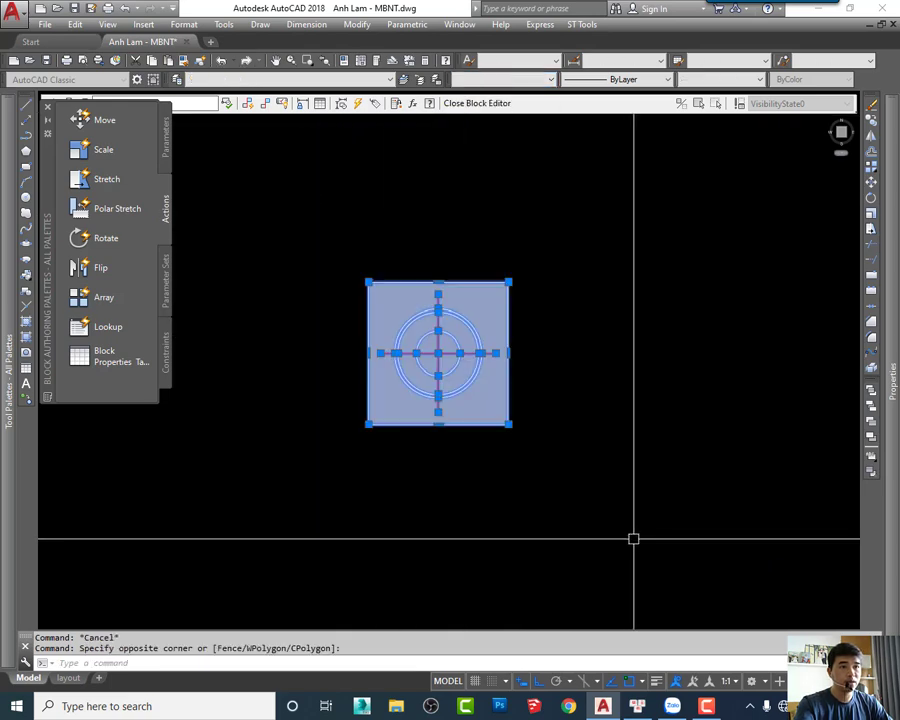
pyautogui.click(268, 80)
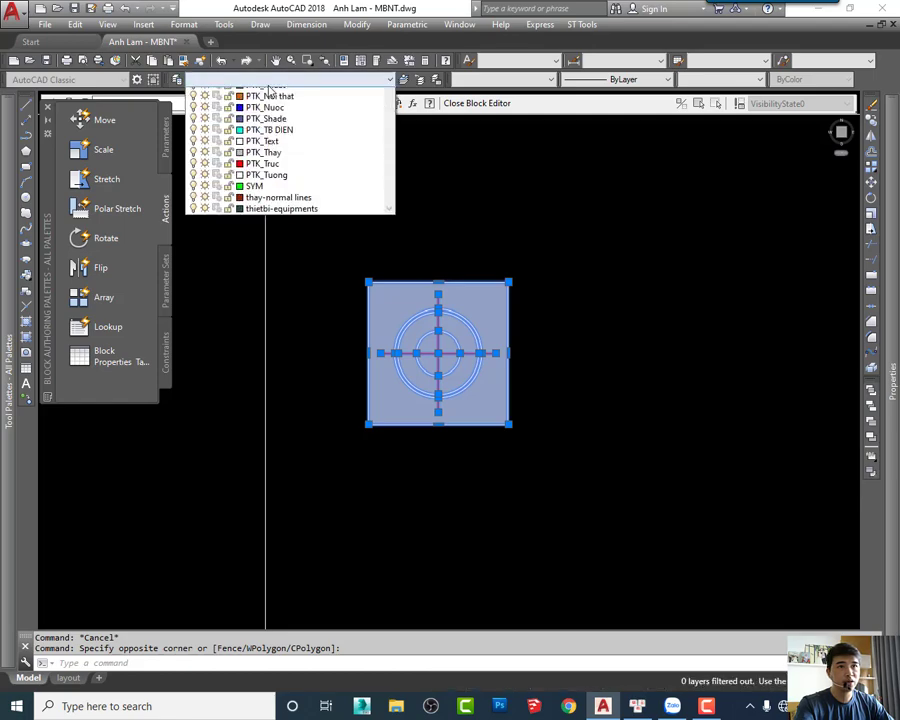
pyautogui.click(275, 112)
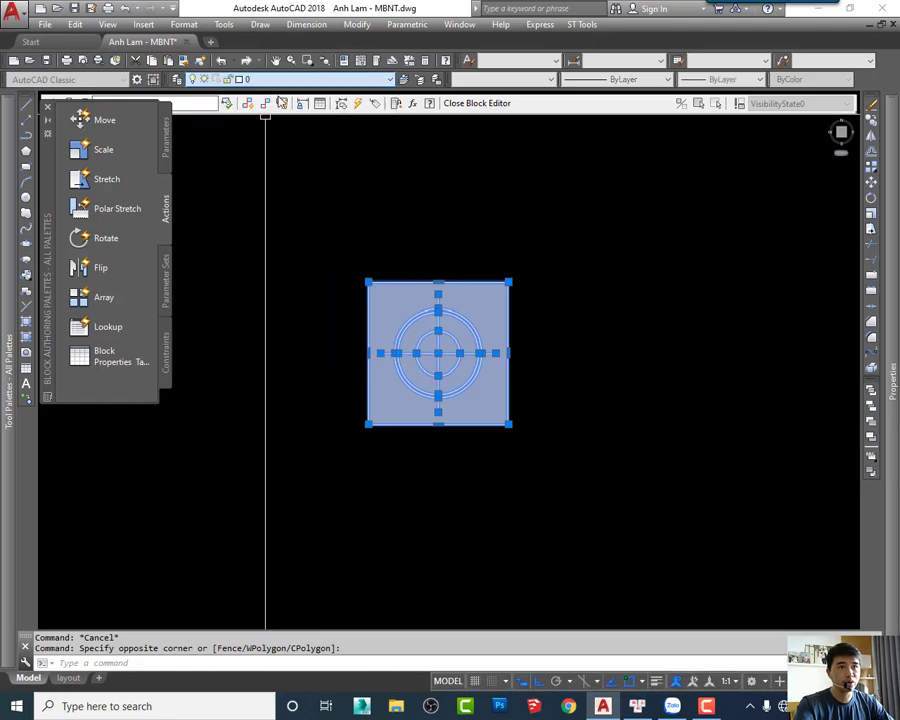
# Set all of the round block's lines to 0.09 mm lineweight
pyautogui.scroll(4, 490, 360)
pyautogui.press('Escape')
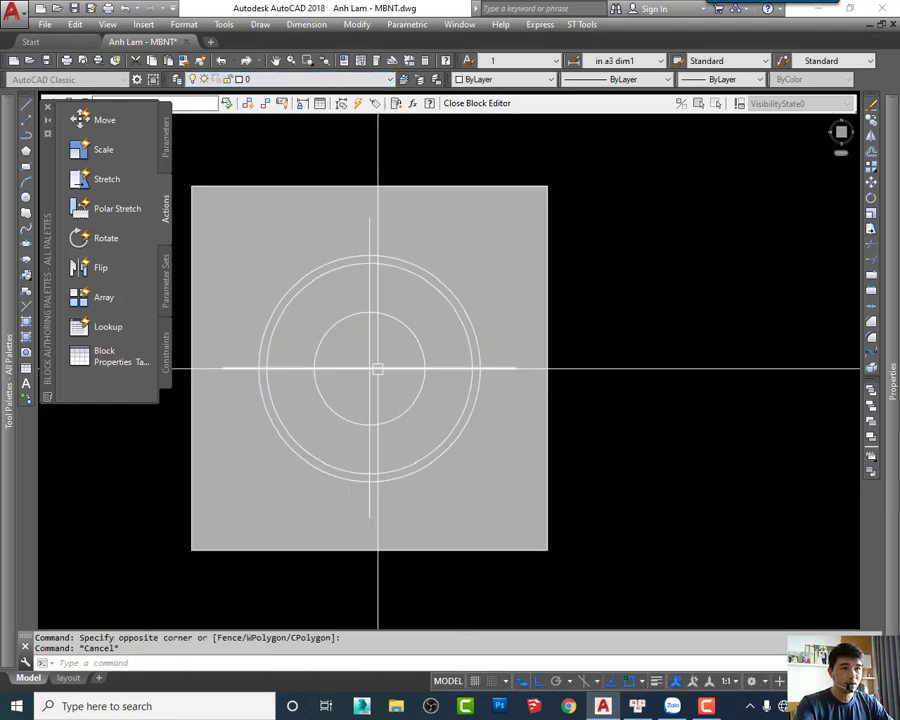
pyautogui.click(371, 342)
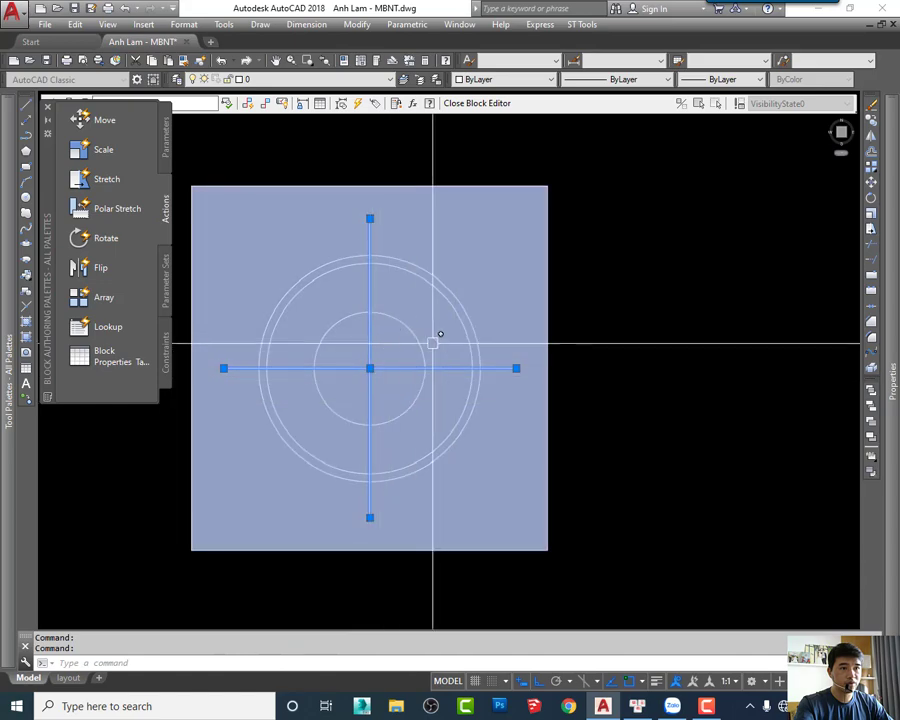
pyautogui.scroll(-4, 472, 364)
pyautogui.press('Escape')
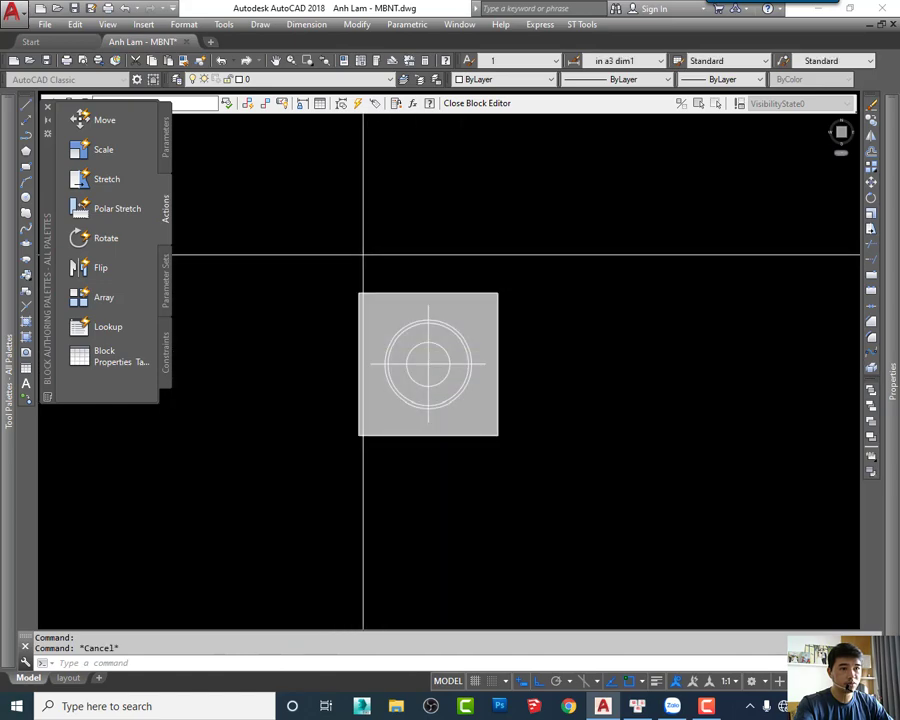
pyautogui.click(363, 255)
pyautogui.click(484, 442)
pyautogui.scroll(2, 462, 314)
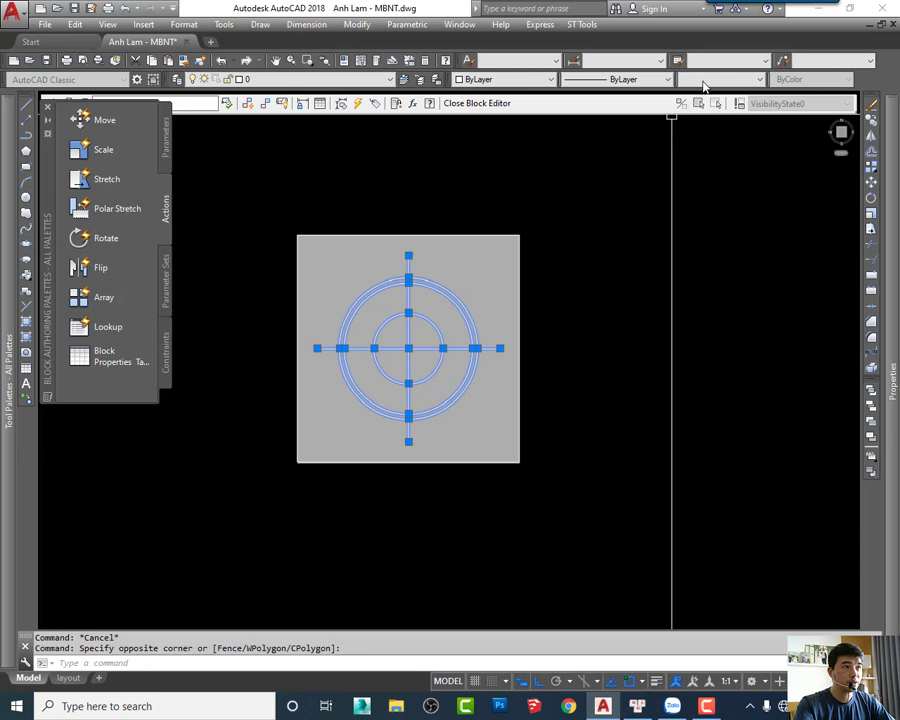
pyautogui.click(705, 80)
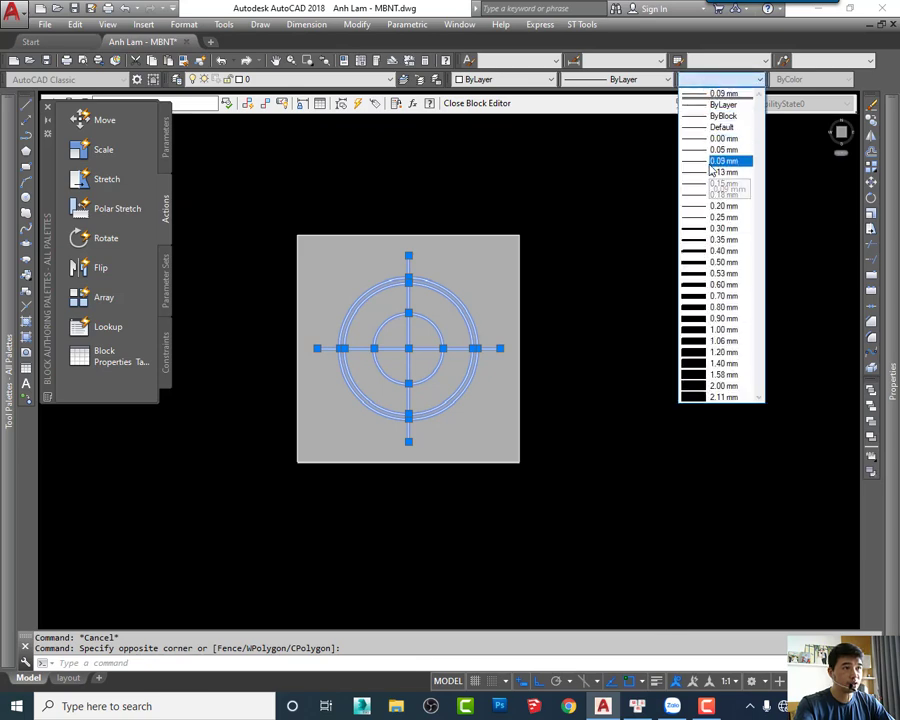
pyautogui.click(711, 161)
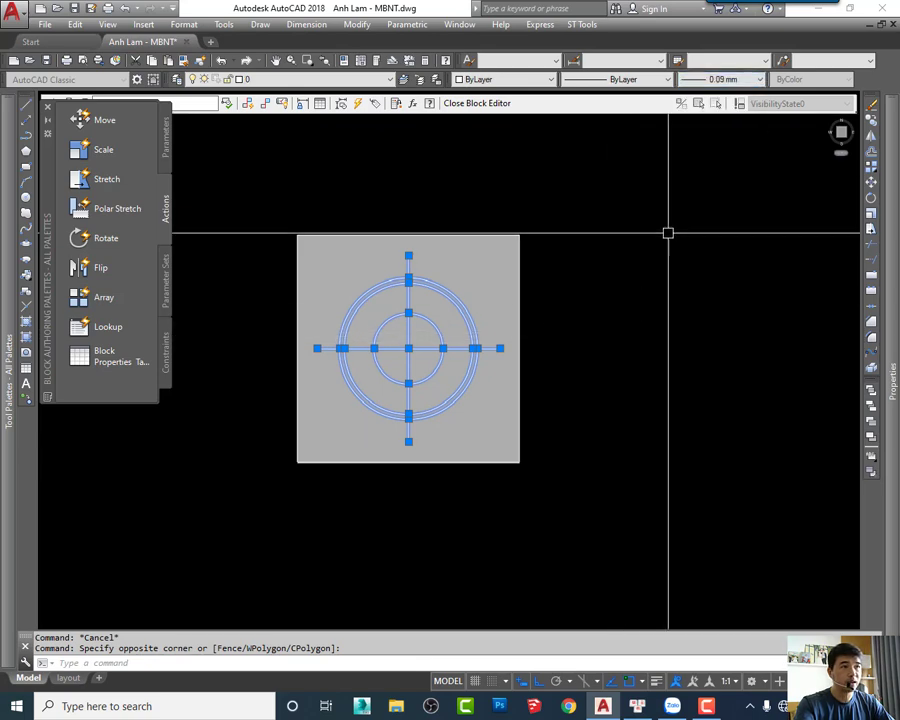
# Give the horizontal and vertical centre lines the dashed ACAD_ISO10W100 linetype
pyautogui.scroll(4, 440, 365)
pyautogui.press('Escape')
pyautogui.click(381, 313)
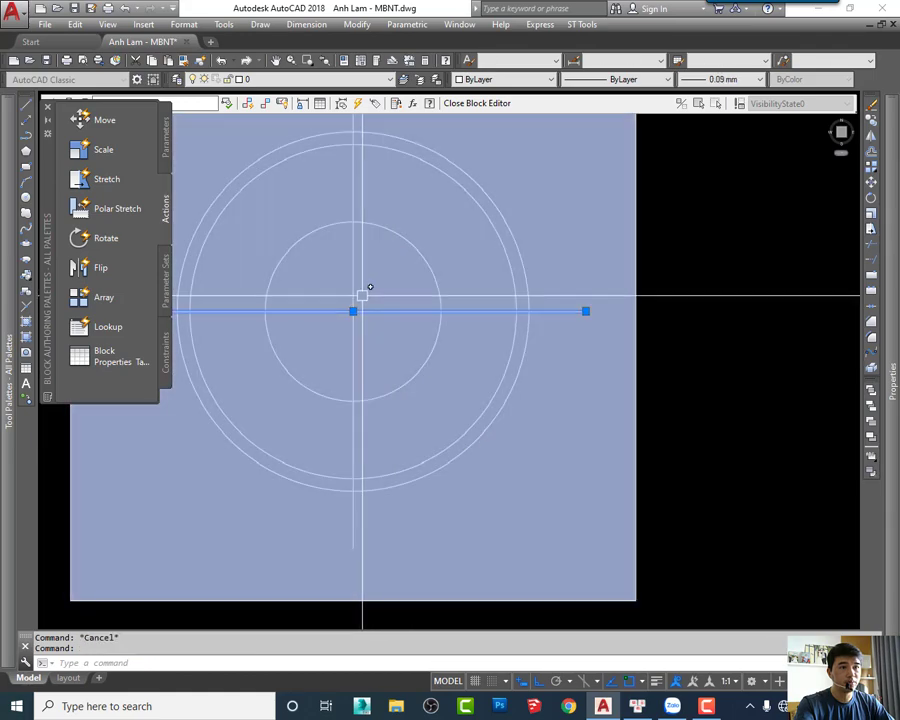
pyautogui.click(353, 290)
pyautogui.click(613, 80)
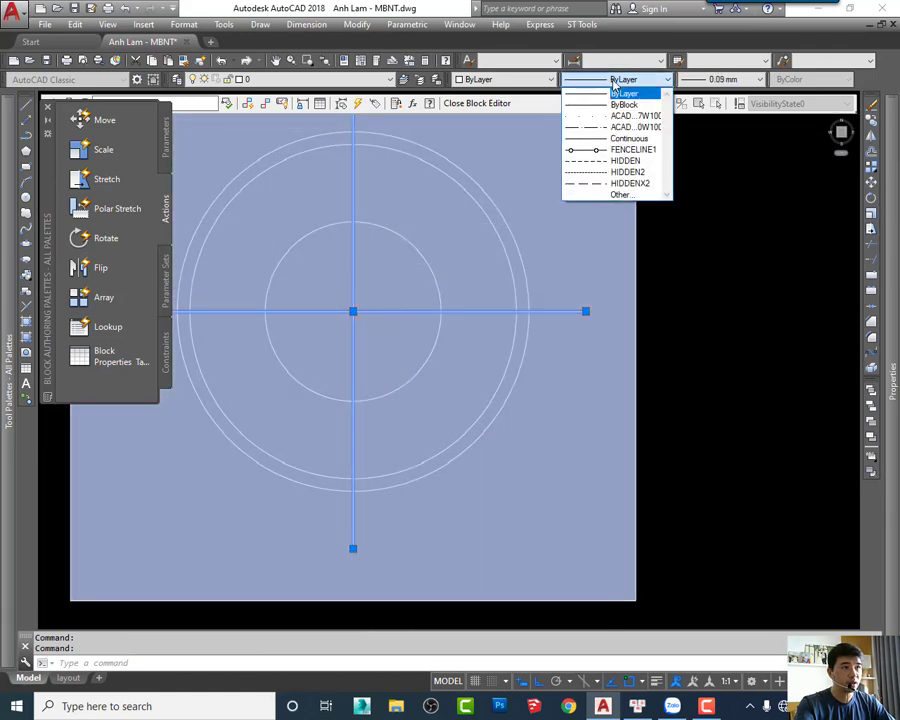
pyautogui.click(616, 128)
pyautogui.moveTo(891, 380)
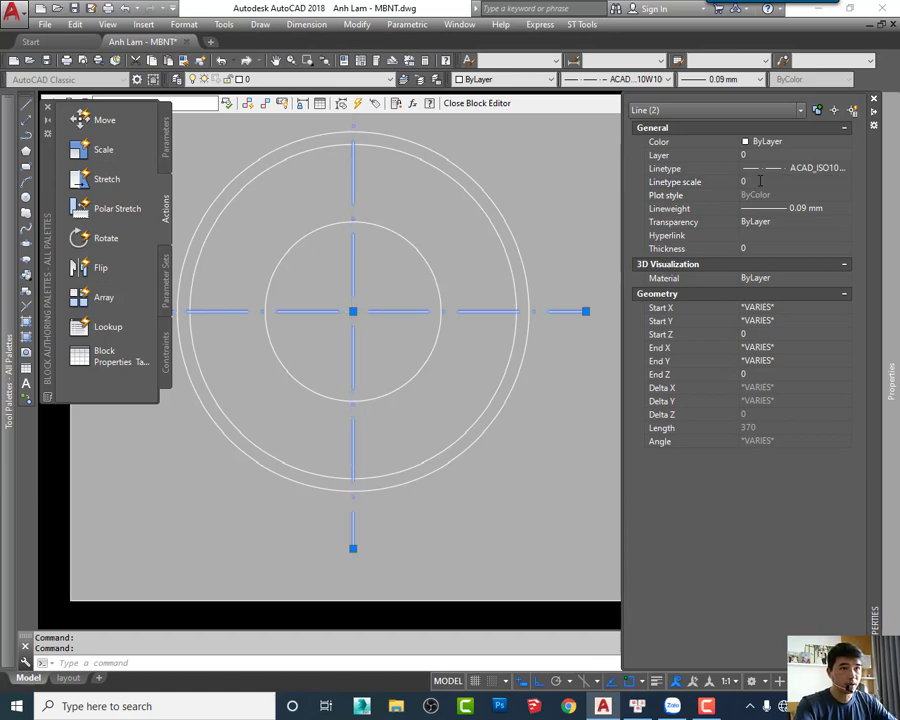
pyautogui.scroll(-3, 426, 382)
pyautogui.hotkey('ctrl', '1')
pyautogui.press('Escape')
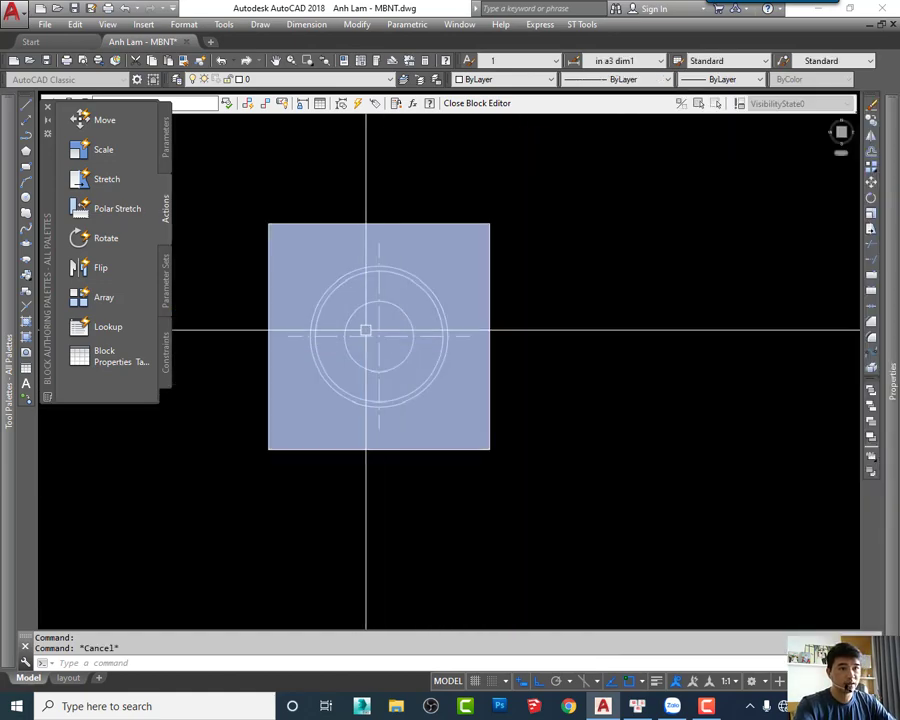
# Check the round block's geometry with a window selection, then close the Block Editor
pyautogui.scroll(2, 421, 312)
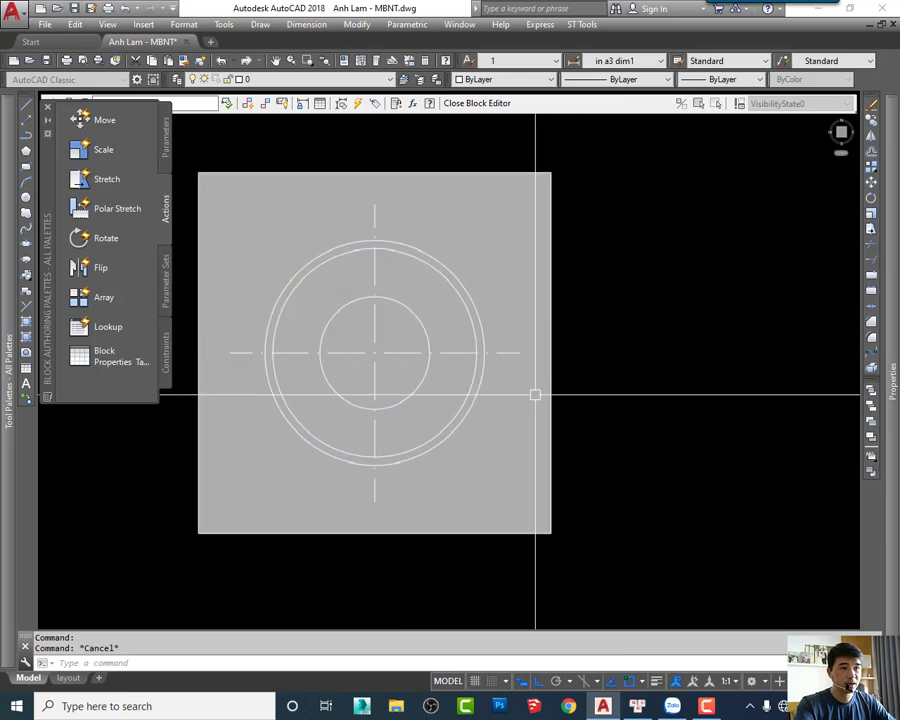
pyautogui.scroll(-4, 416, 277)
pyautogui.scroll(6, 424, 288)
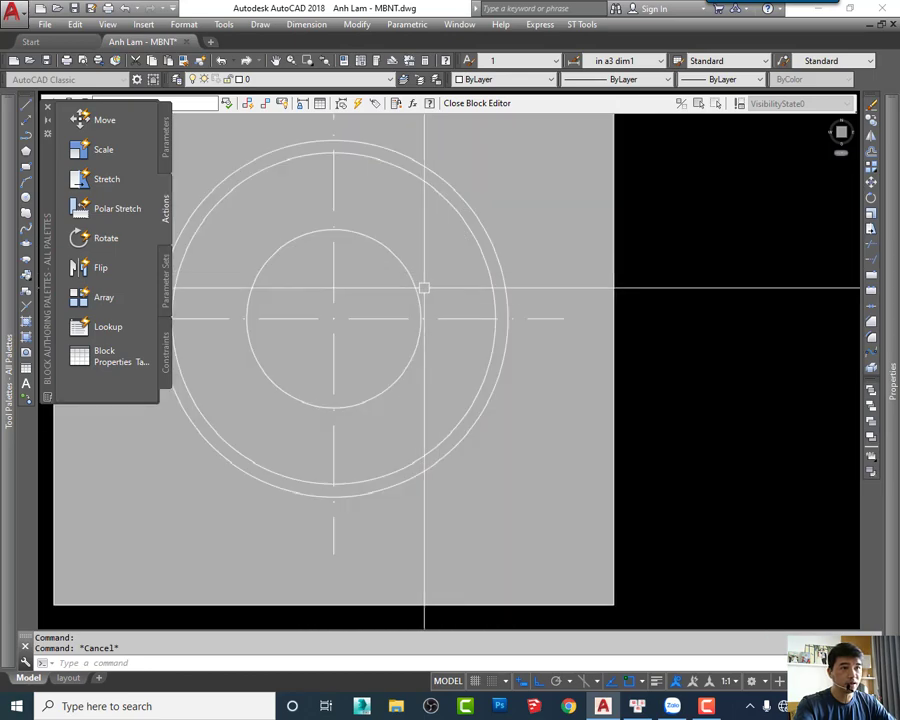
pyautogui.scroll(-3, 440, 336)
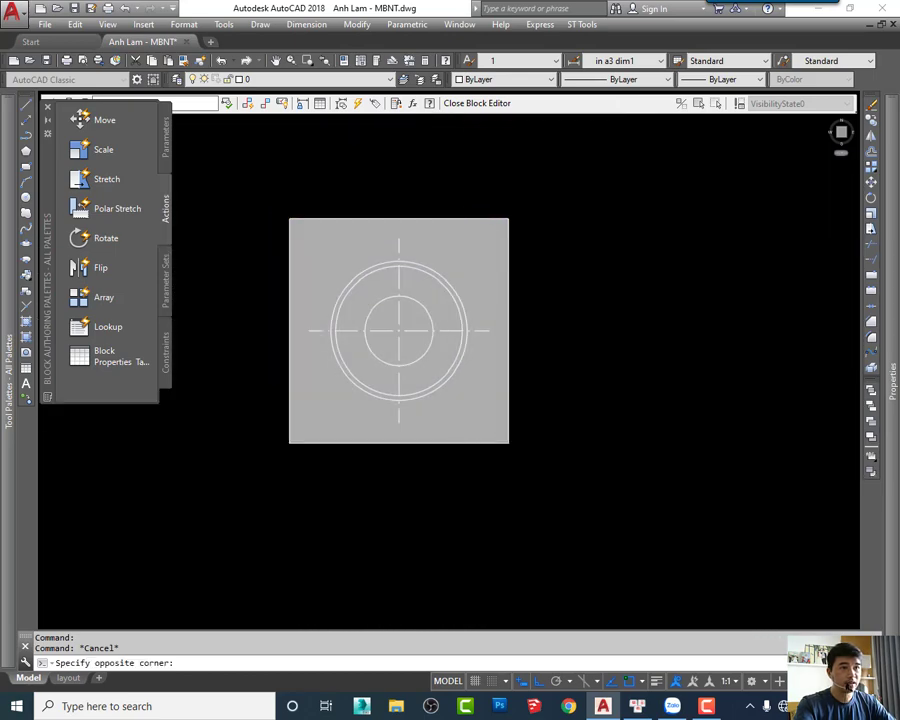
pyautogui.click(479, 252)
pyautogui.press('Escape')
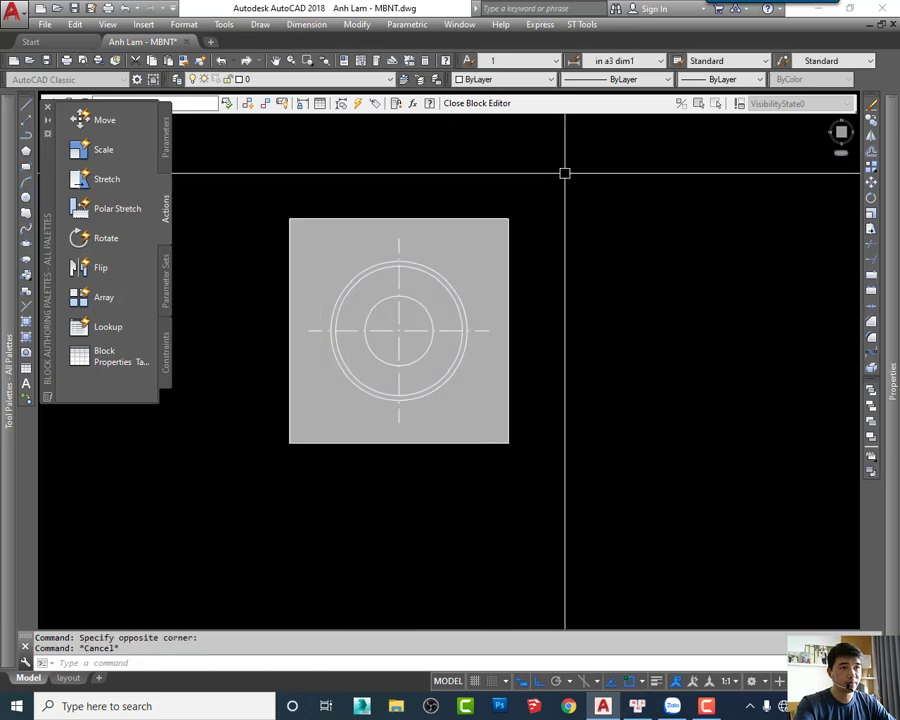
pyautogui.click(566, 171)
pyautogui.click(270, 472)
pyautogui.press('Escape')
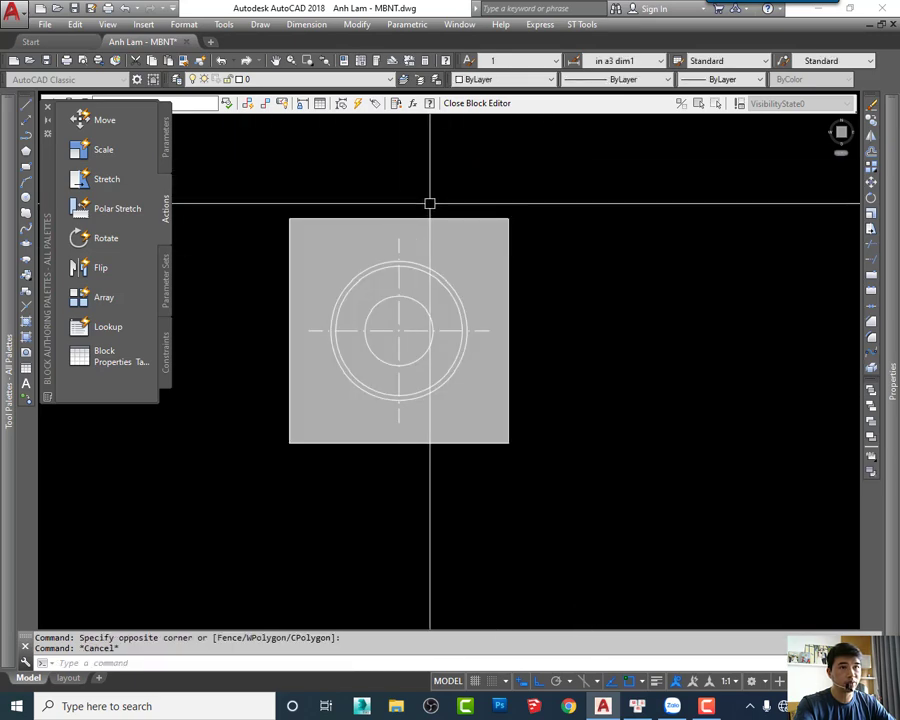
pyautogui.moveTo(427, 347); pyautogui.dragTo(450, 370, button='middle')
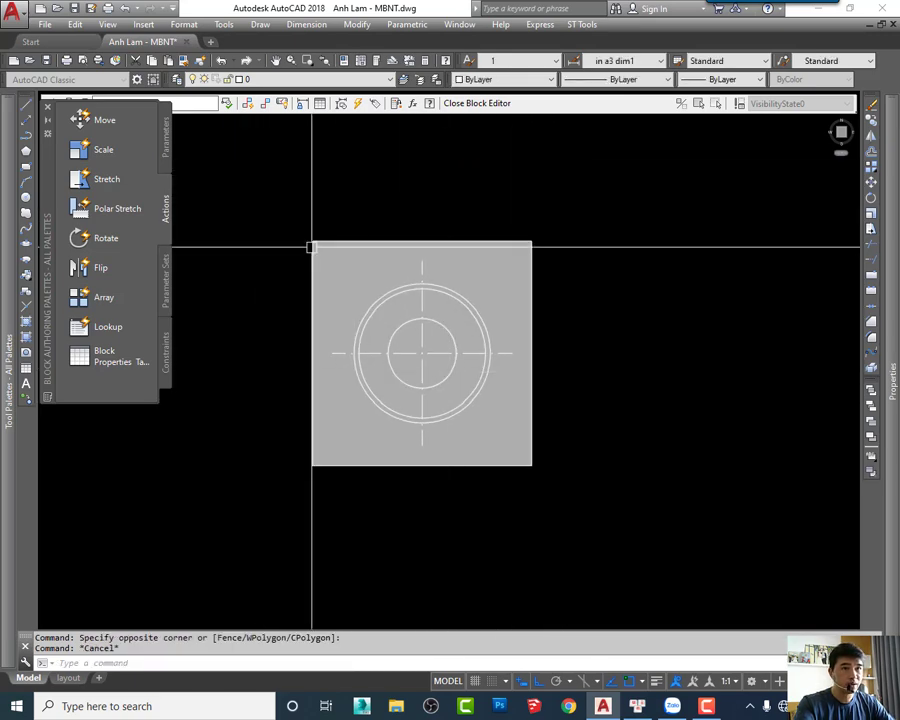
pyautogui.click(271, 195)
pyautogui.click(669, 543)
pyautogui.press('Escape')
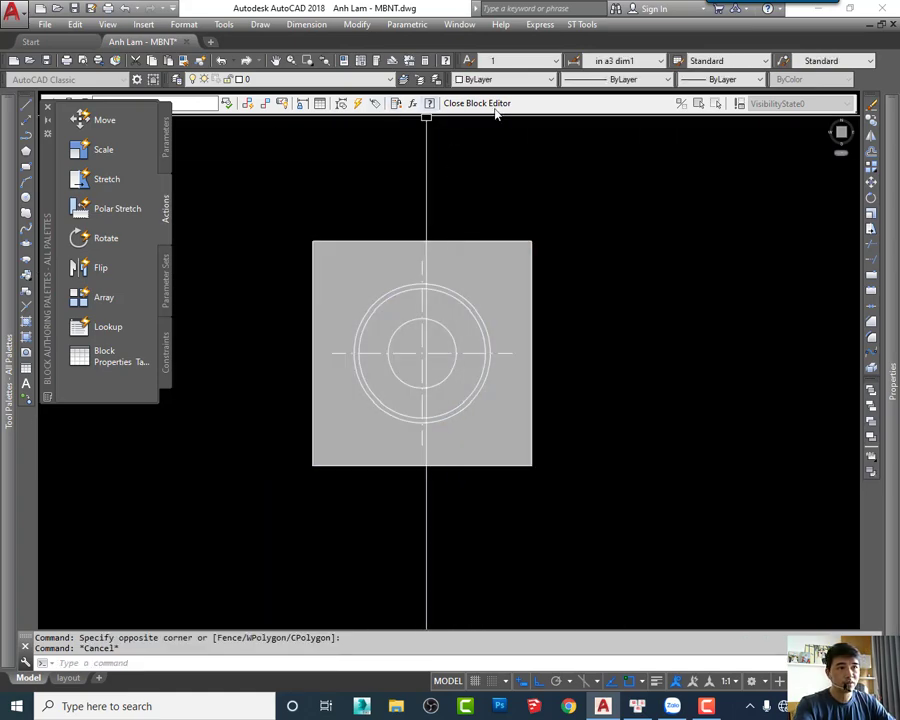
pyautogui.click(470, 106)
# Save the changes to the round bedside block
pyautogui.click(421, 322)
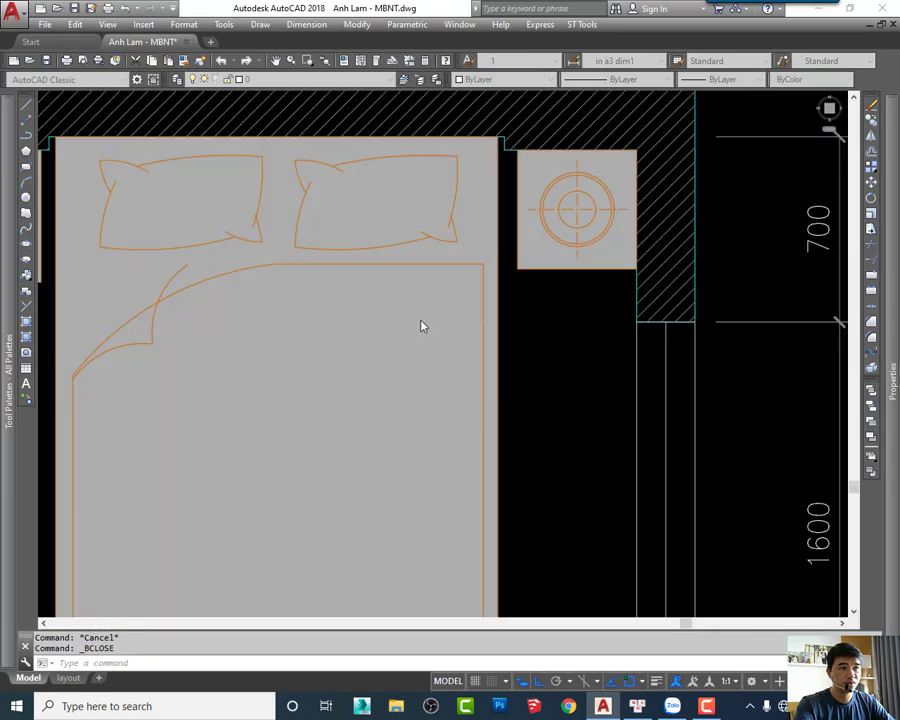
pyautogui.scroll(-3, 422, 322)
pyautogui.scroll(-3, 482, 326)
pyautogui.moveTo(538, 289); pyautogui.dragTo(541, 286, button='middle')
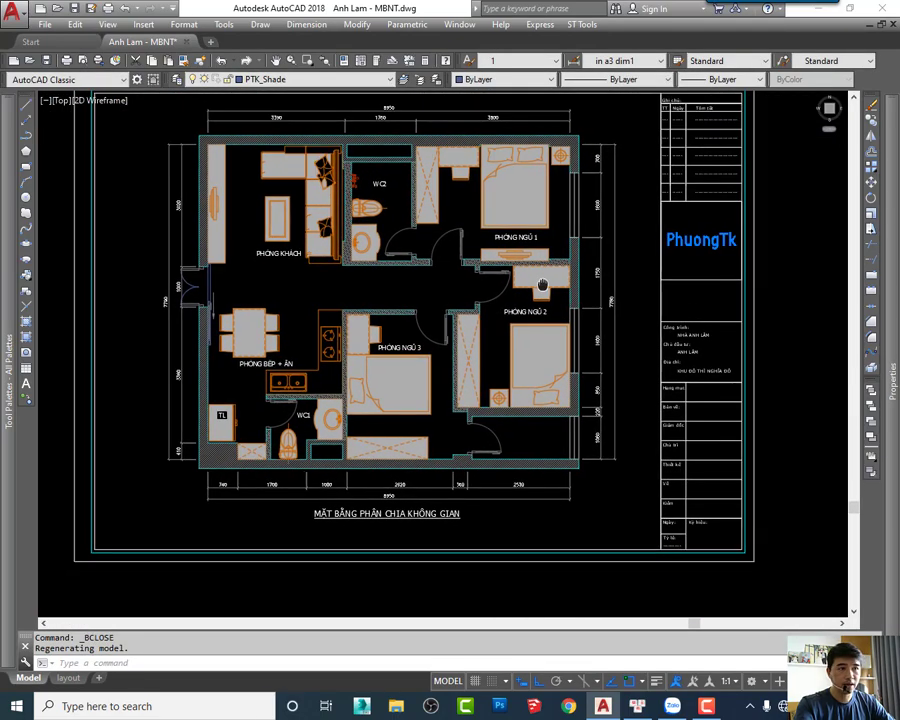
pyautogui.scroll(4, 519, 219)
pyautogui.scroll(-4, 504, 200)
pyautogui.moveTo(427, 265); pyautogui.dragTo(439, 267, button='middle')
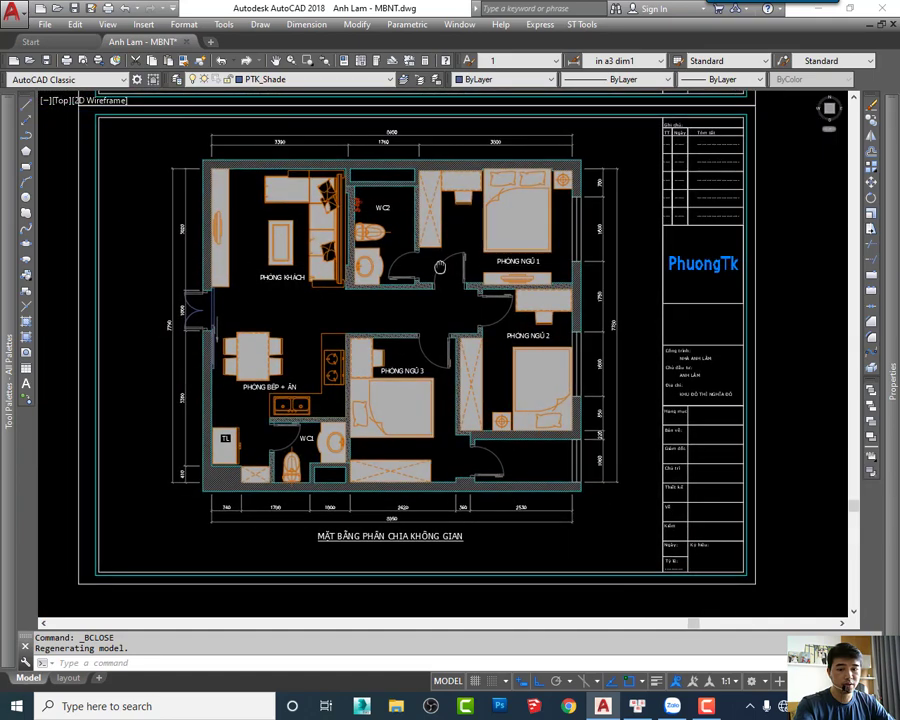
# Turn off layer PTK_Noi that with LAYOFF by picking the bedroom 1 desk
pyautogui.write('ayoff')
pyautogui.press('Return')
pyautogui.click(466, 205)
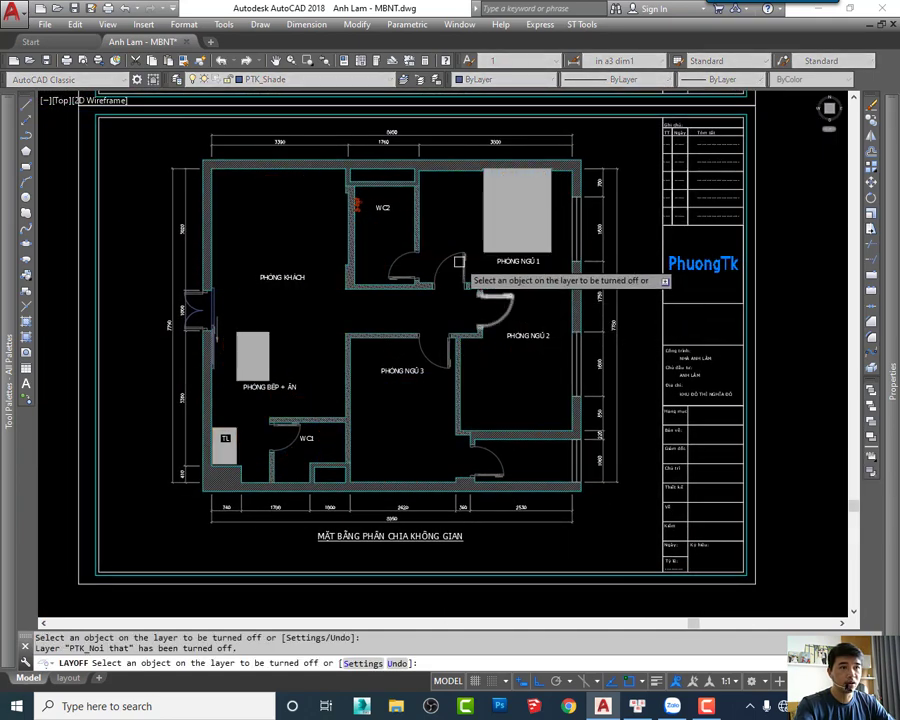
pyautogui.press('Escape')
pyautogui.scroll(4, 545, 250)
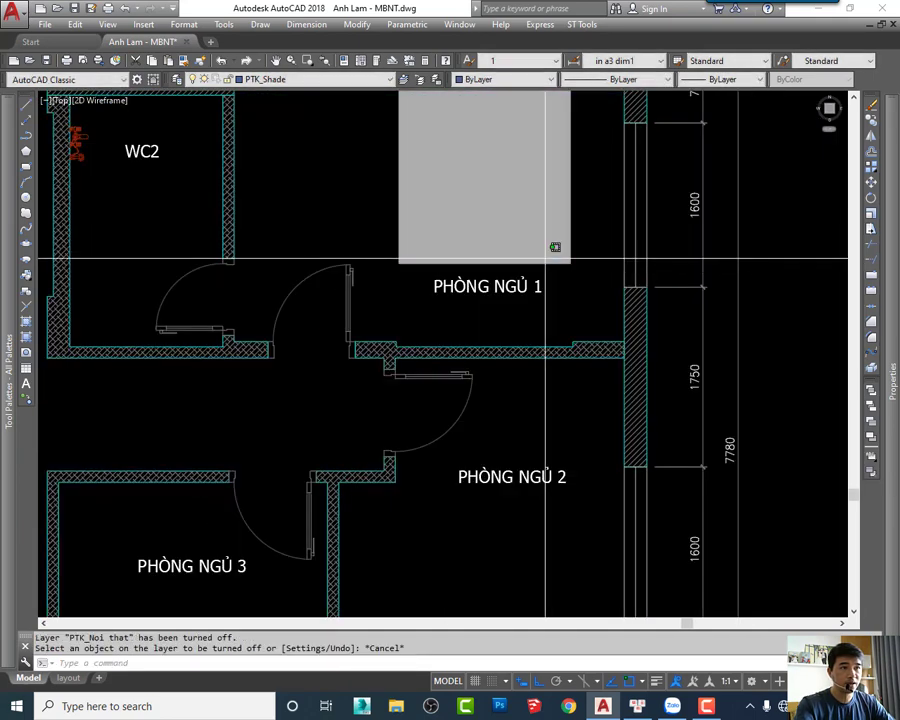
# Open the bed block and move all its geometry onto layer 0
pyautogui.doubleClick(546, 261)
pyautogui.click(428, 446)
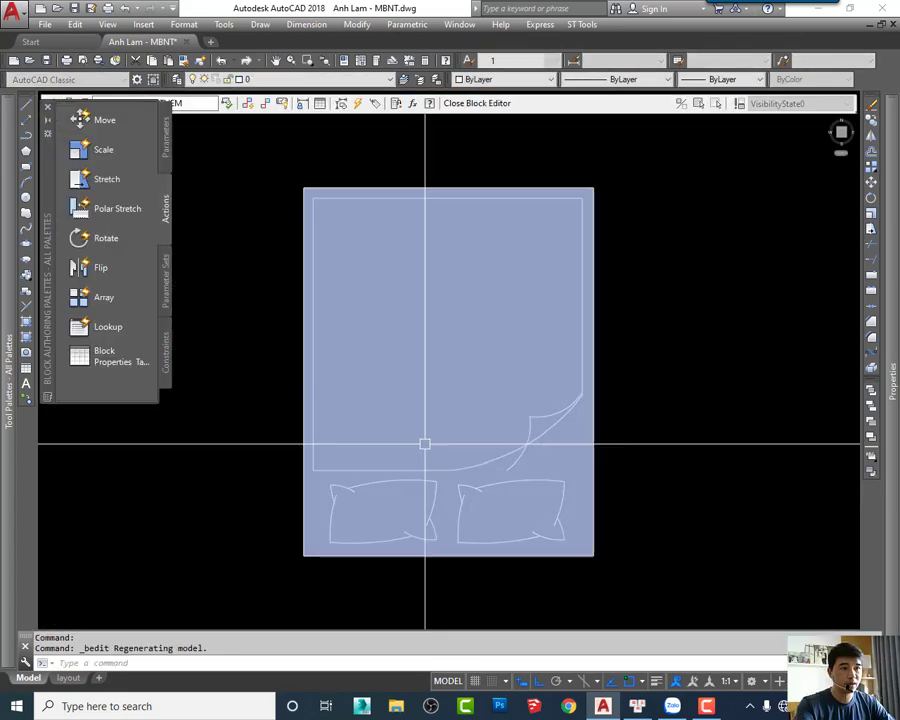
pyautogui.scroll(-4, 410, 344)
pyautogui.moveTo(355, 270); pyautogui.dragTo(546, 494)
pyautogui.click(297, 79)
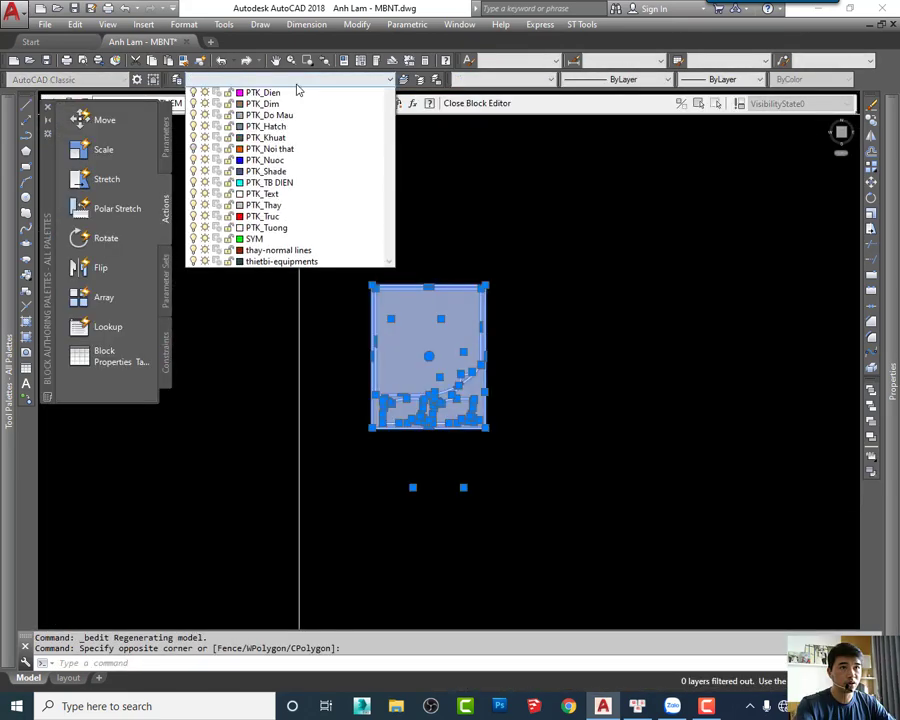
pyautogui.click(280, 95)
pyautogui.press('Escape')
# Give the bed geometry a 0.09 mm lineweight and save the block changes
pyautogui.scroll(2, 420, 262)
pyautogui.scroll(2, 298, 234)
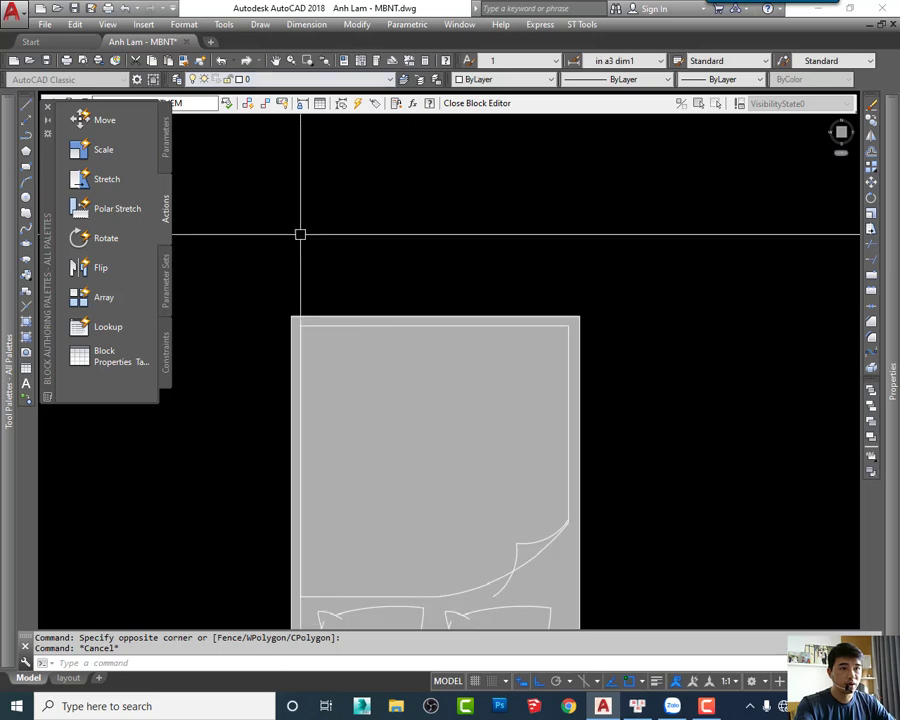
pyautogui.click(296, 232)
pyautogui.scroll(-2, 430, 437)
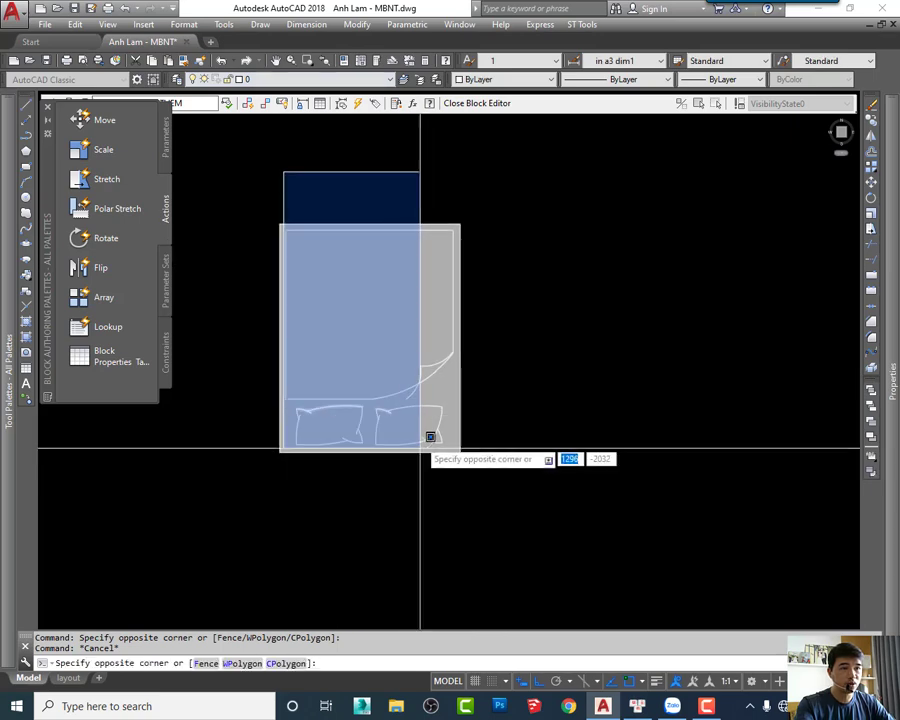
pyautogui.click(467, 502)
pyautogui.click(710, 82)
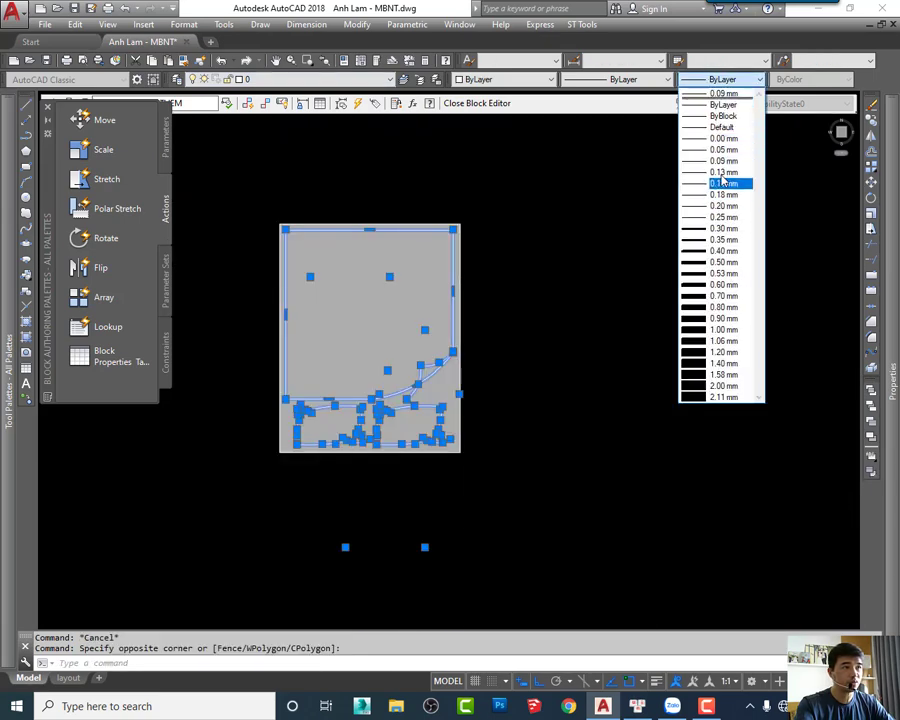
pyautogui.click(716, 161)
pyautogui.click(480, 103)
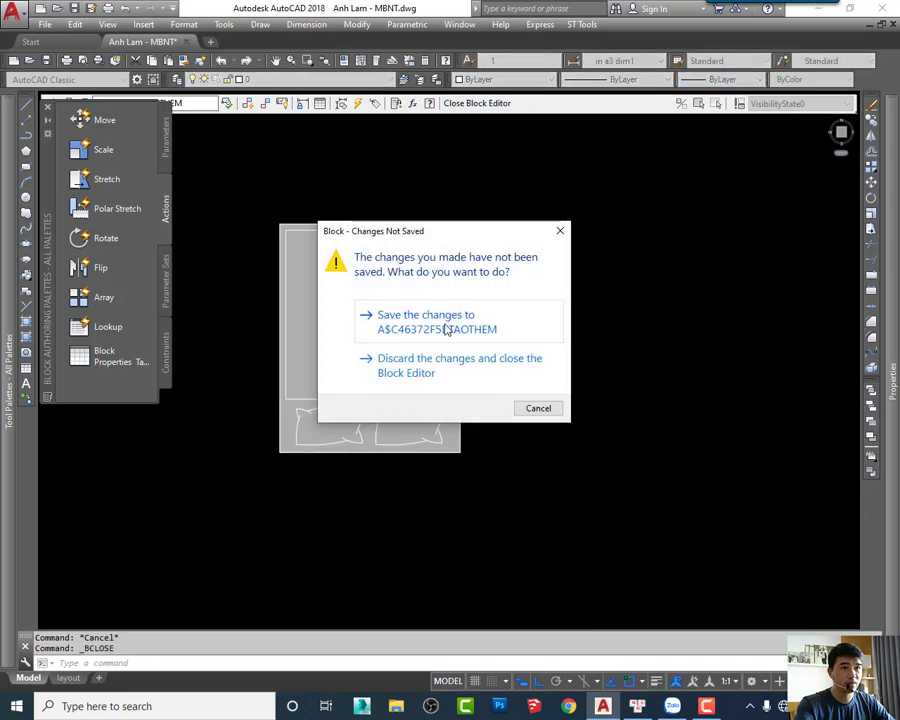
pyautogui.click(445, 322)
pyautogui.scroll(-3, 420, 336)
# Move the grey shade in the kitchen-dining room onto layer PTK_Noi that
pyautogui.moveTo(472, 230); pyautogui.dragTo(516, 436, button='middle')
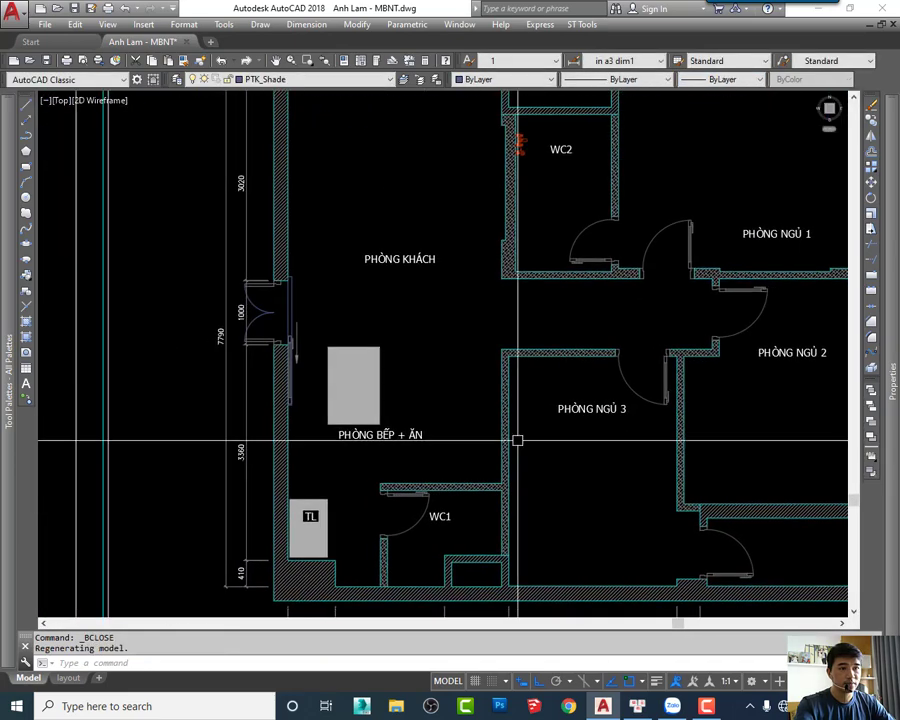
pyautogui.scroll(3, 380, 406)
pyautogui.click(374, 406)
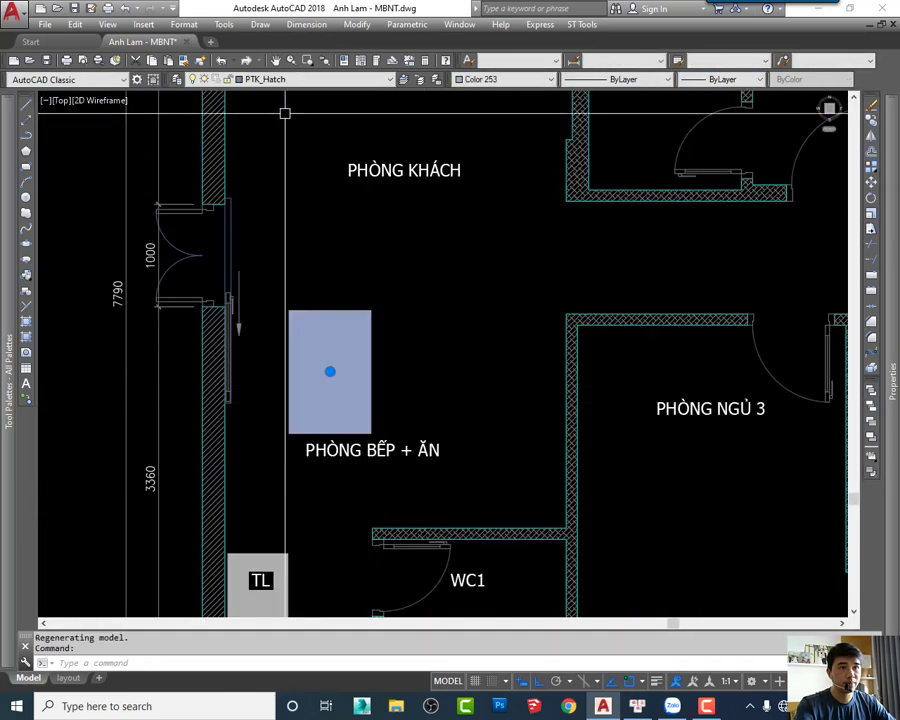
pyautogui.click(284, 80)
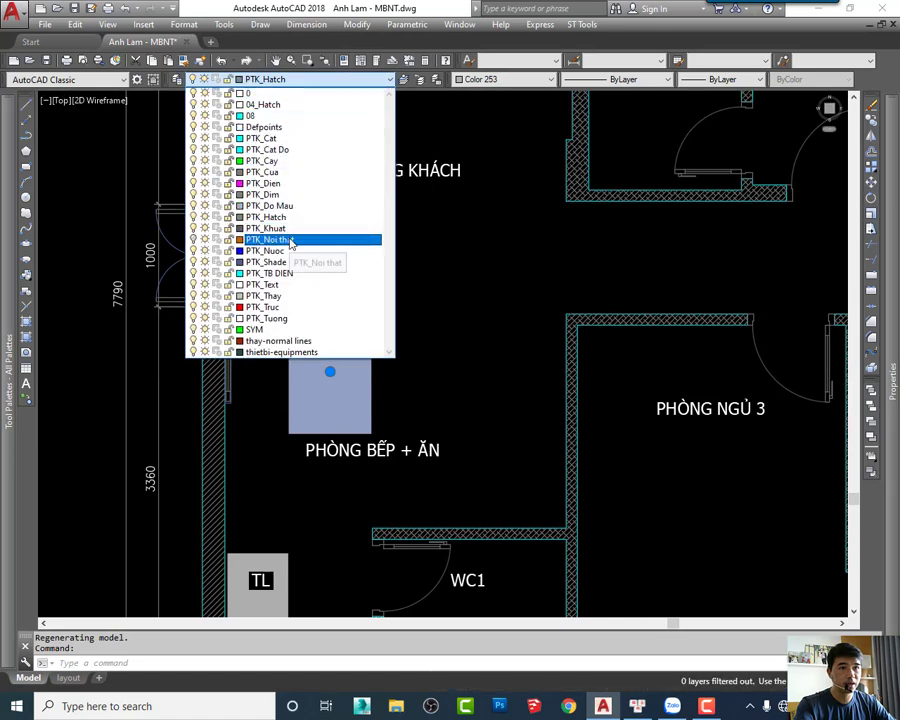
pyautogui.click(290, 240)
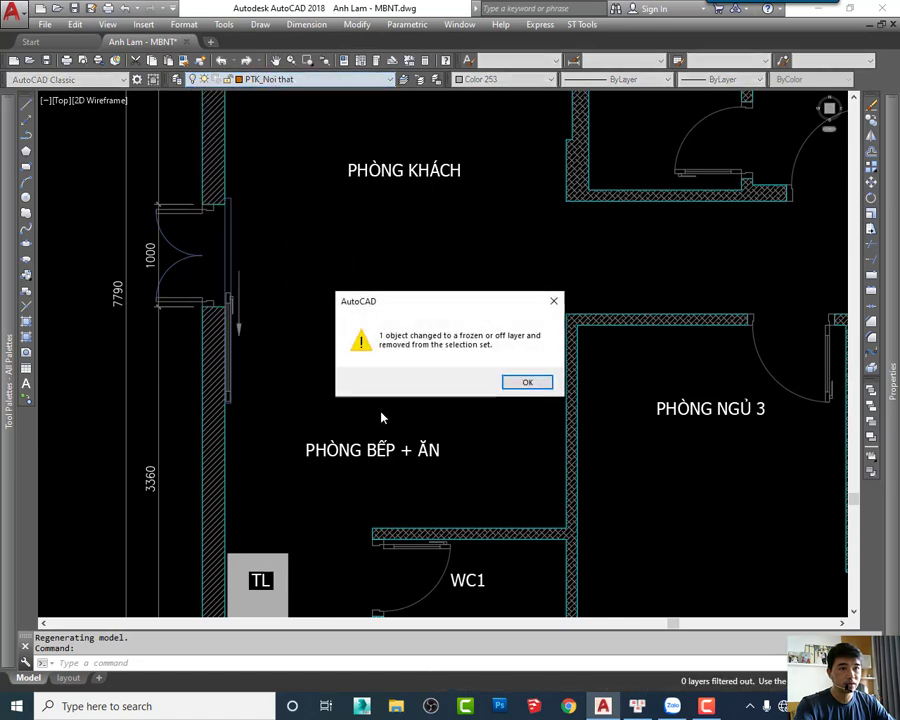
pyautogui.click(527, 383)
# Move the grey shade at TL onto layer PTK_Noi that as well
pyautogui.moveTo(252, 487); pyautogui.dragTo(317, 306, button='middle')
pyautogui.click(332, 364)
pyautogui.click(322, 146)
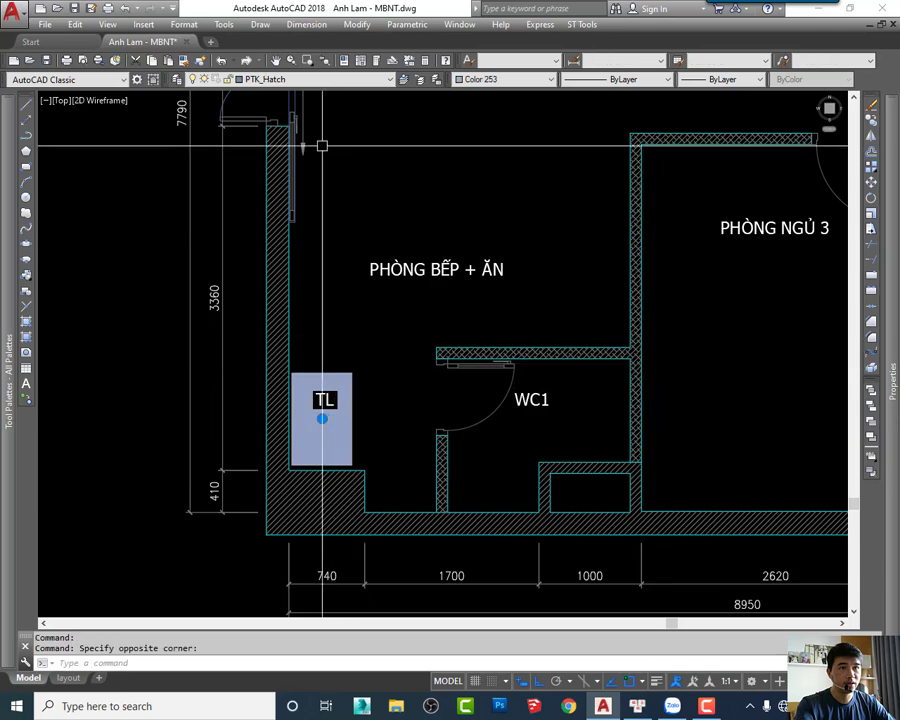
pyautogui.click(294, 79)
pyautogui.click(293, 242)
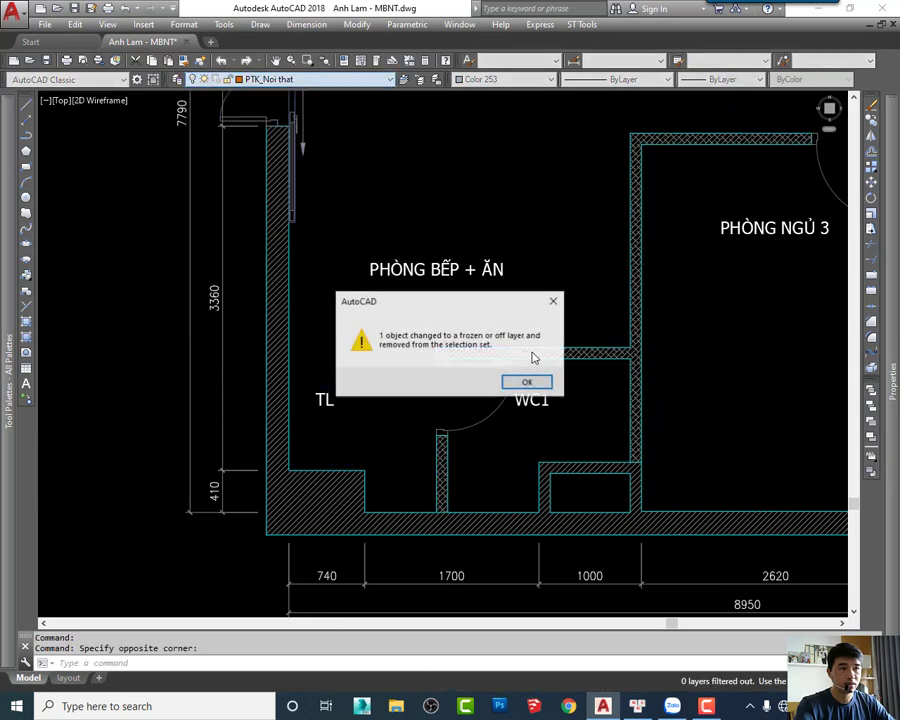
pyautogui.click(522, 378)
pyautogui.scroll(-5, 361, 235)
pyautogui.scroll(-1, 361, 235)
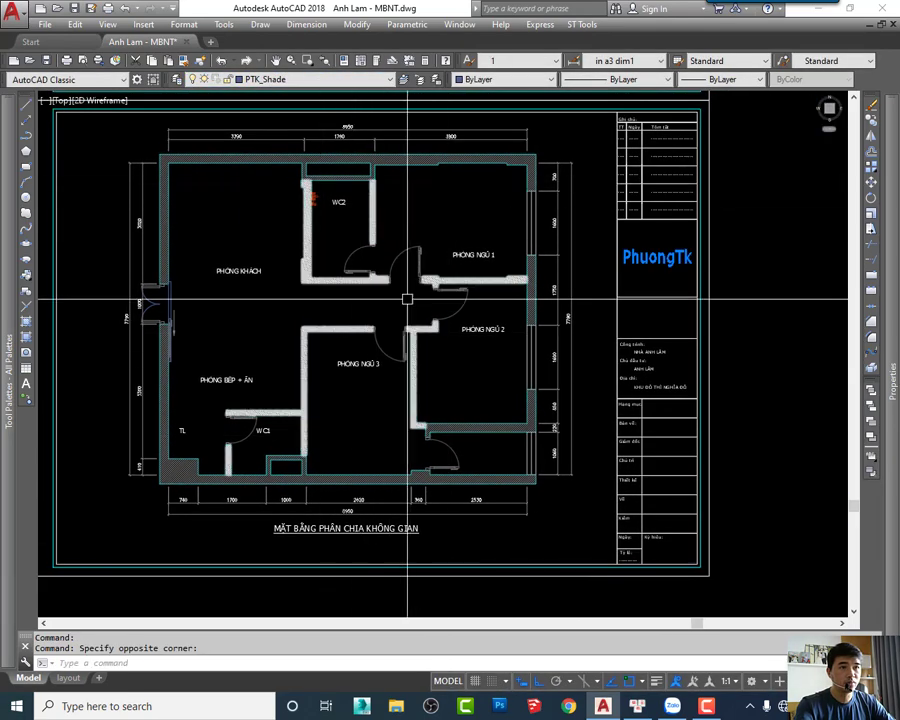
pyautogui.scroll(7, 330, 208)
# Put the red WC2 fixture on layer PTK_Noi that, accepting the hidden-layer warning
pyautogui.click(276, 166)
pyautogui.moveTo(276, 166); pyautogui.dragTo(311, 246, button='middle')
pyautogui.click(300, 79)
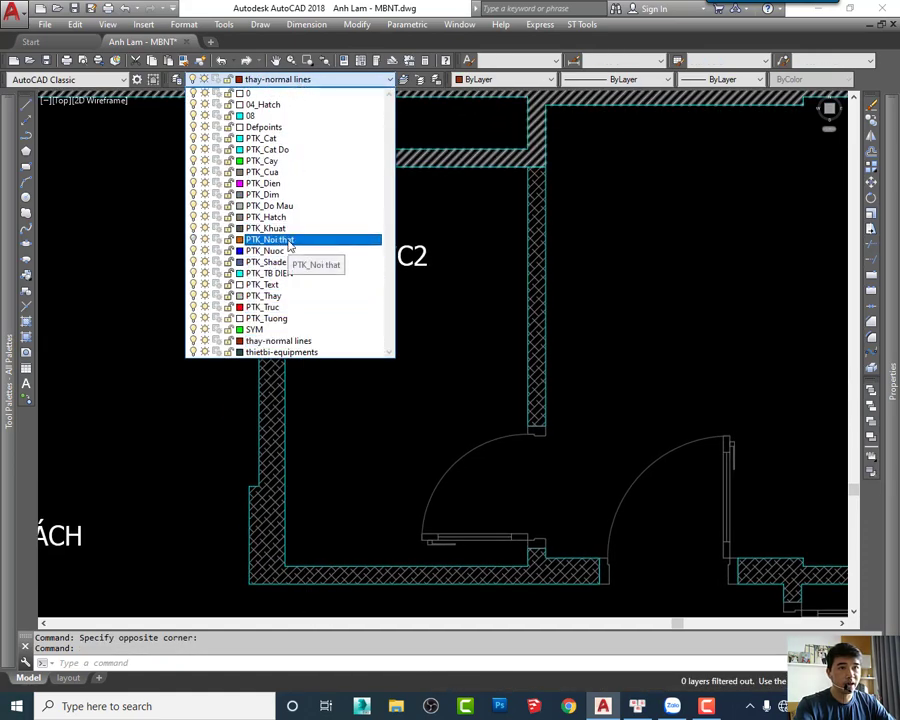
pyautogui.click(289, 241)
pyautogui.click(516, 388)
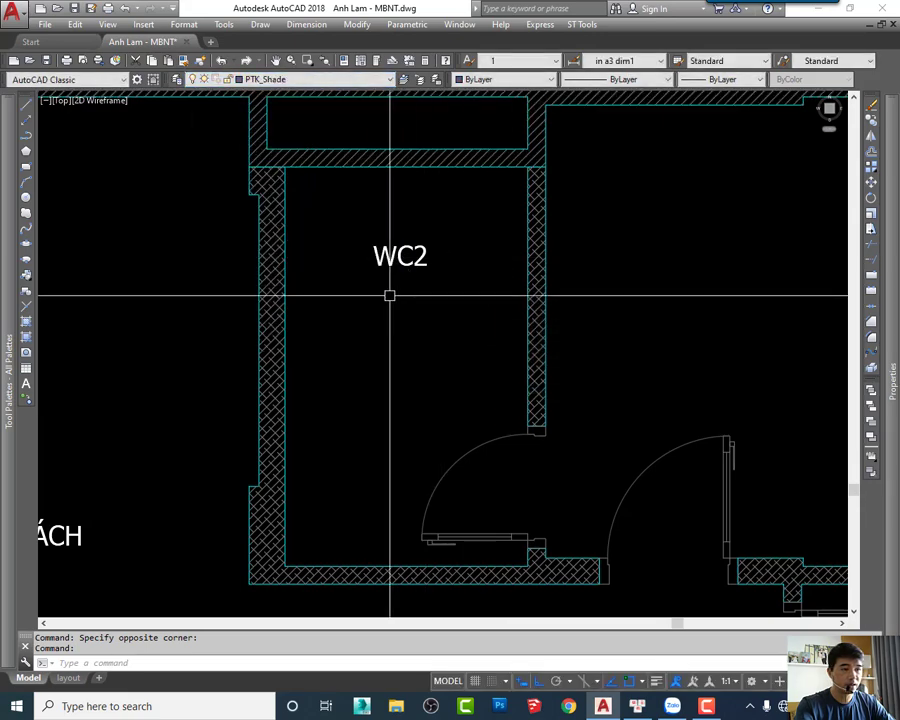
pyautogui.scroll(-4, 389, 295)
pyautogui.scroll(2, 441, 331)
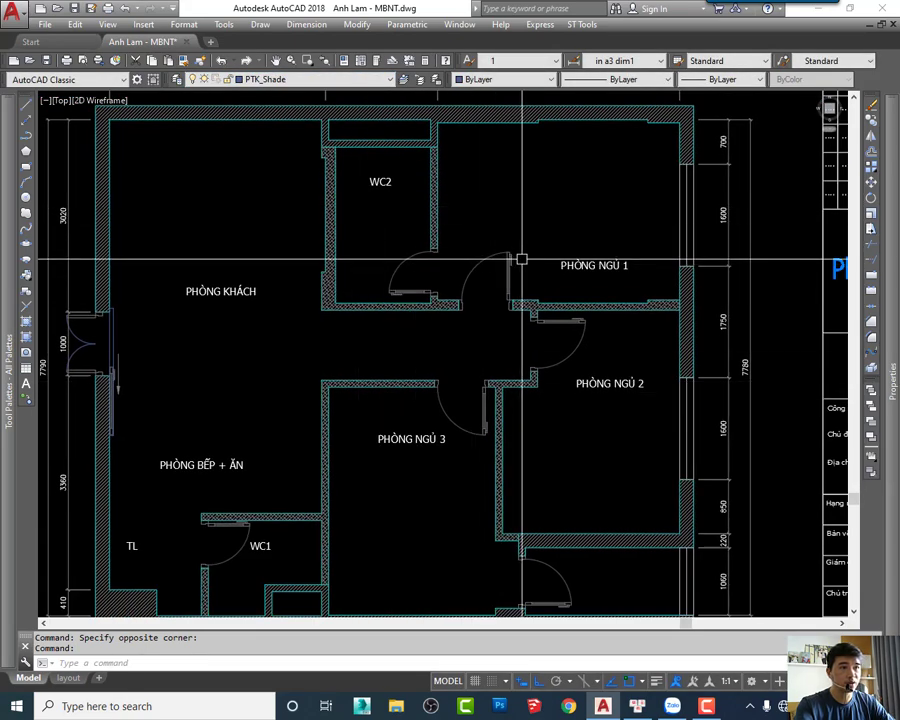
pyautogui.moveTo(534, 452)
pyautogui.mouseDown(button='middle')
pyautogui.moveTo(428, 326)
pyautogui.moveTo(470, 404)
pyautogui.mouseUp(button='middle')
pyautogui.scroll(-2, 420, 345)
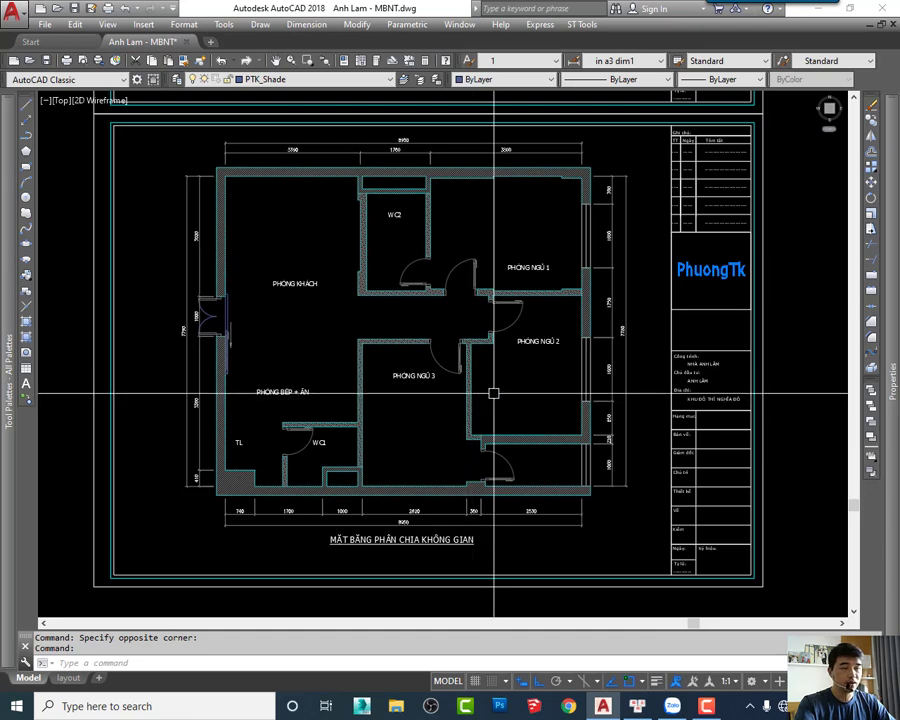
pyautogui.moveTo(495, 392); pyautogui.dragTo(515, 391, button='middle')
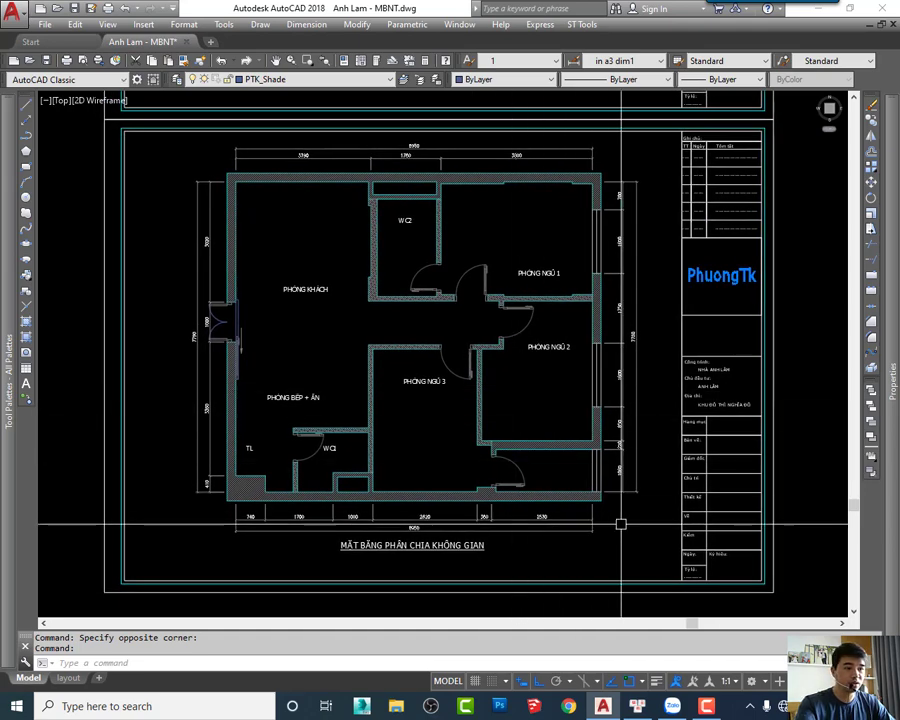